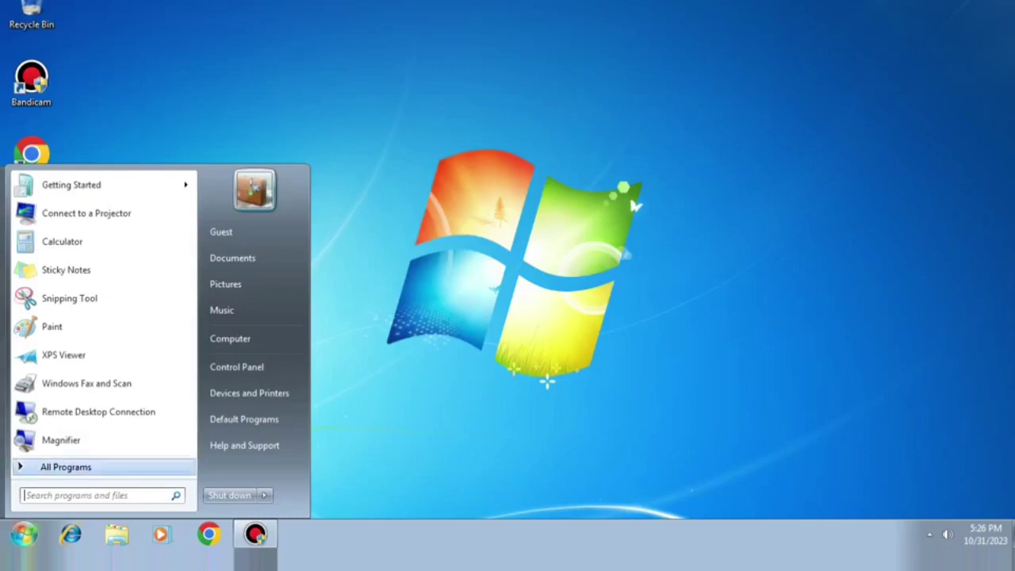
key("Up")
Step: Launch Microsoft Office PowerPoint 2007 from the Start menu's Microsoft Office folder
key("Down")
key("Return")
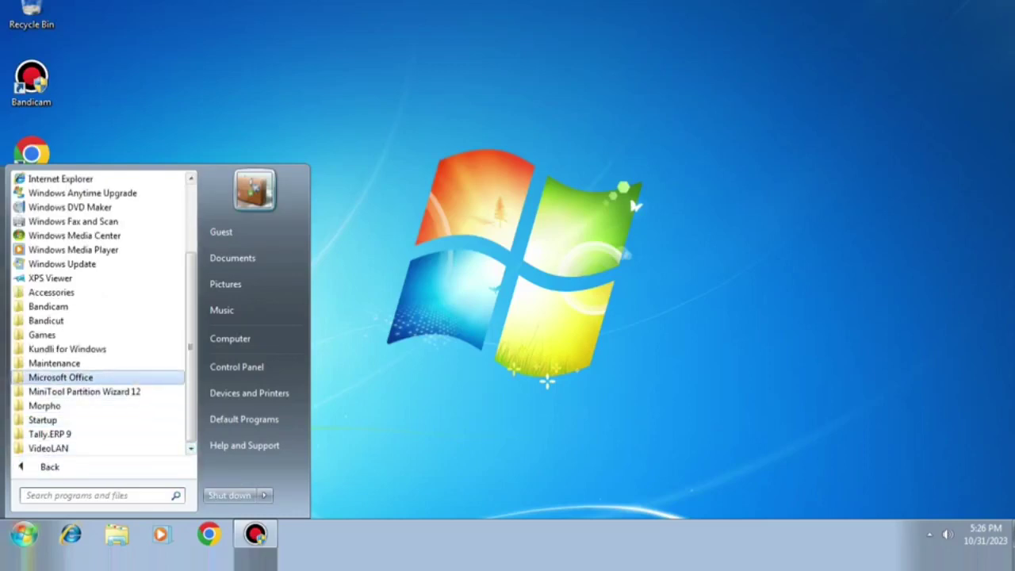
left_click(61, 378)
key("Return")
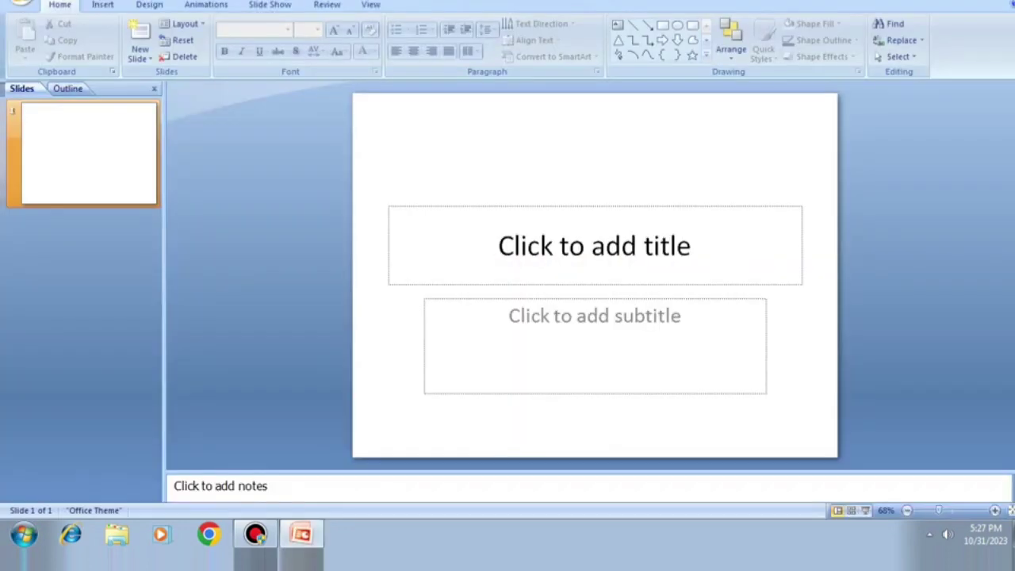
Step: Switch the slide to the Blank layout and give its background a fiery yellow-to-red preset gradient
left_click(184, 24)
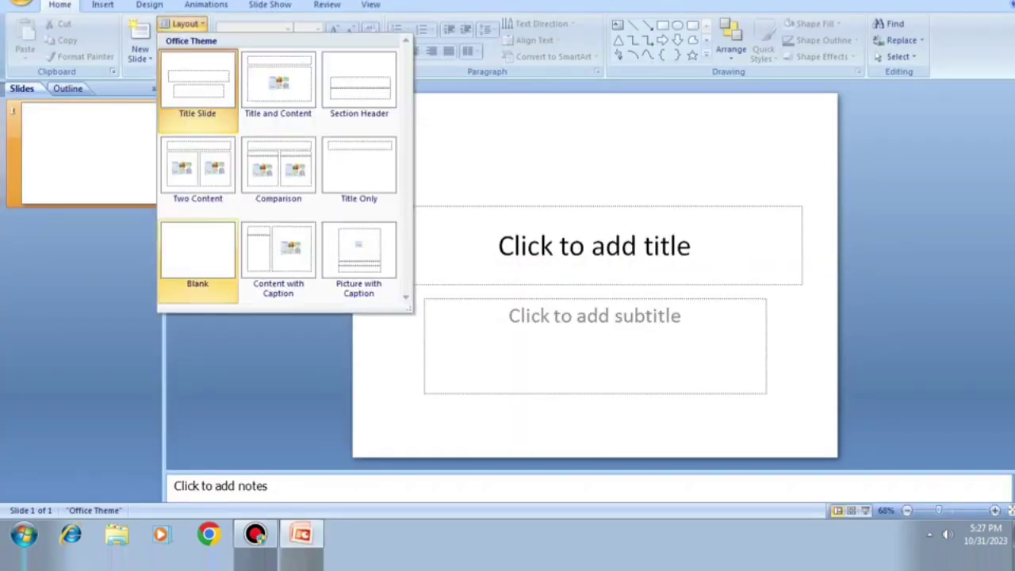
left_click(197, 262)
right_click(585, 219)
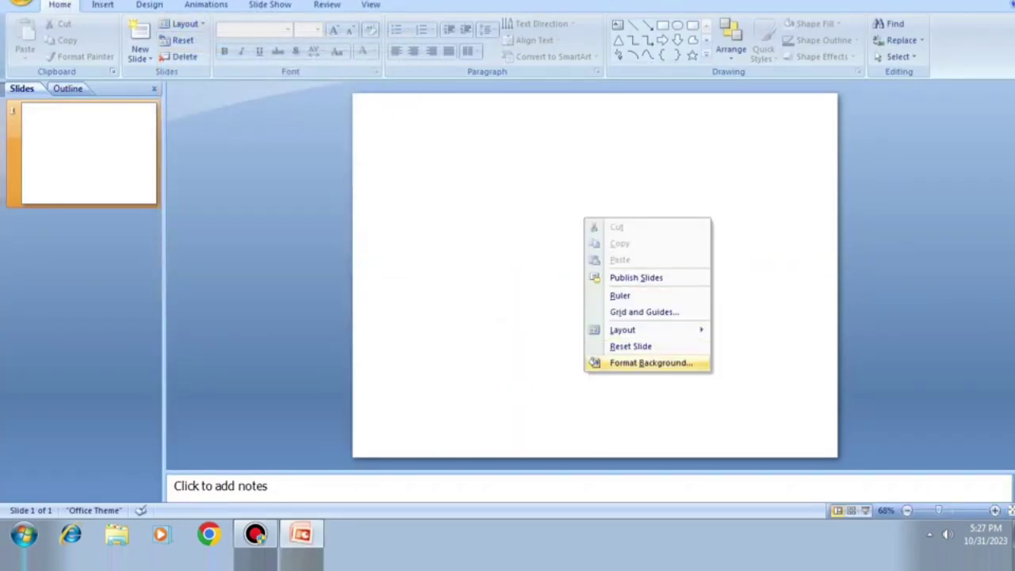
left_click(650, 362)
left_click(468, 150)
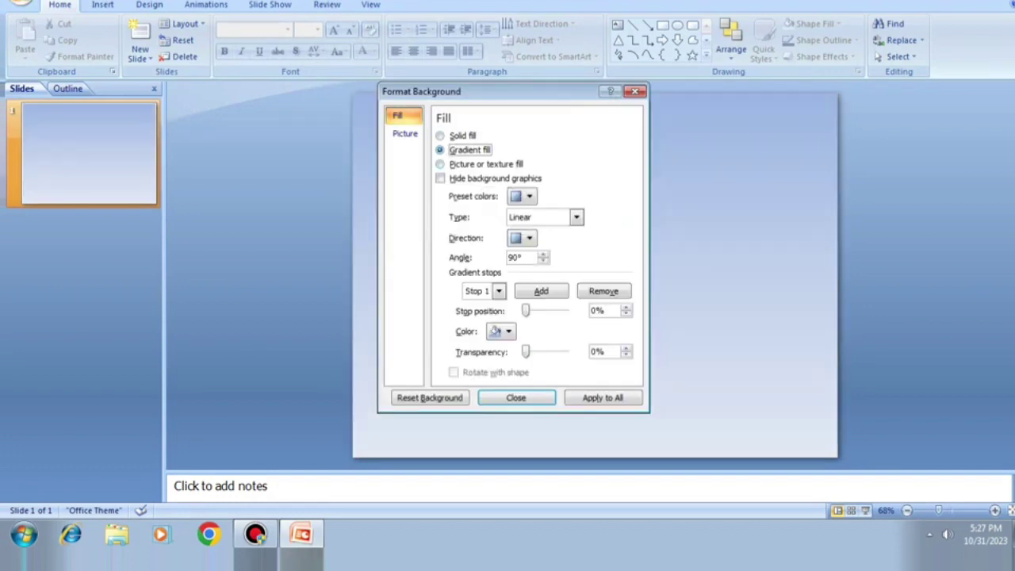
left_click(522, 196)
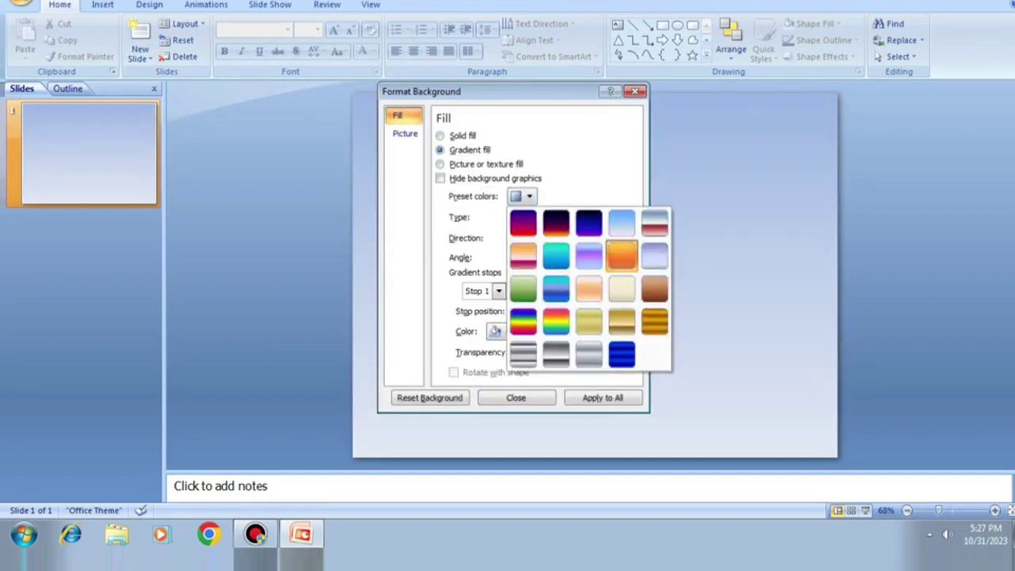
left_click(622, 256)
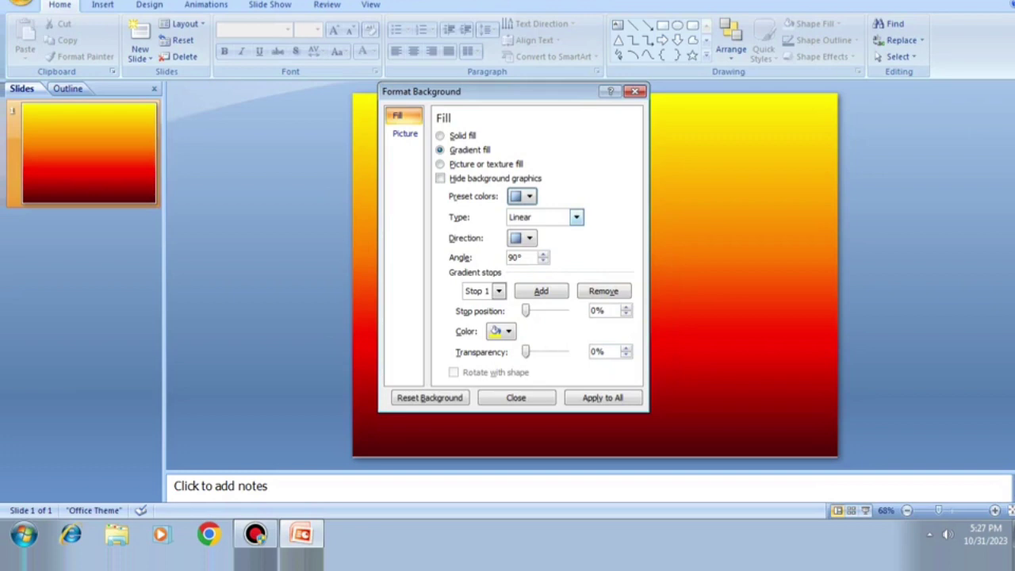
Step: Make the background gradient Radial, radiating From Center
left_click(577, 217)
left_click(524, 243)
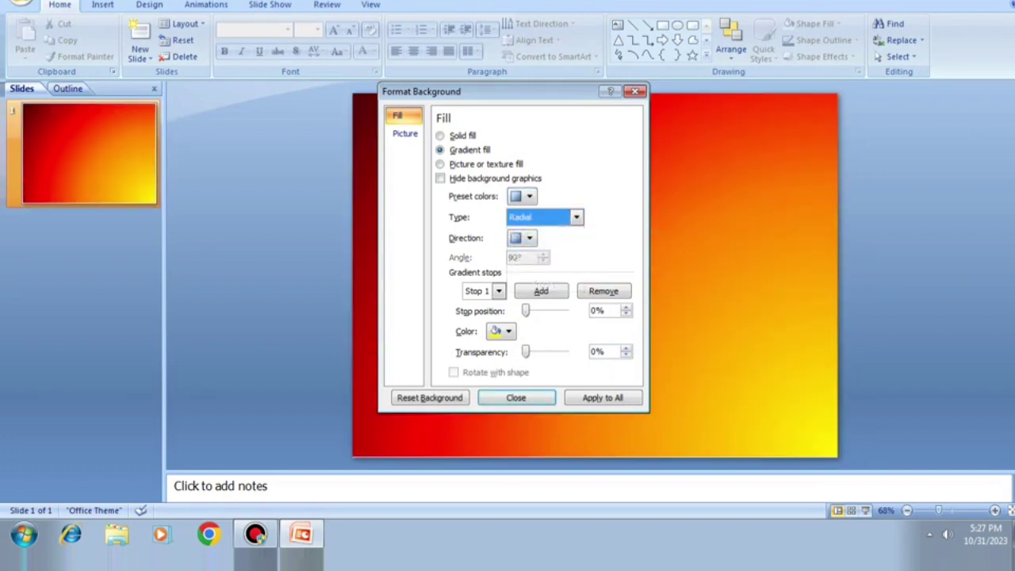
left_click(529, 238)
left_click(592, 265)
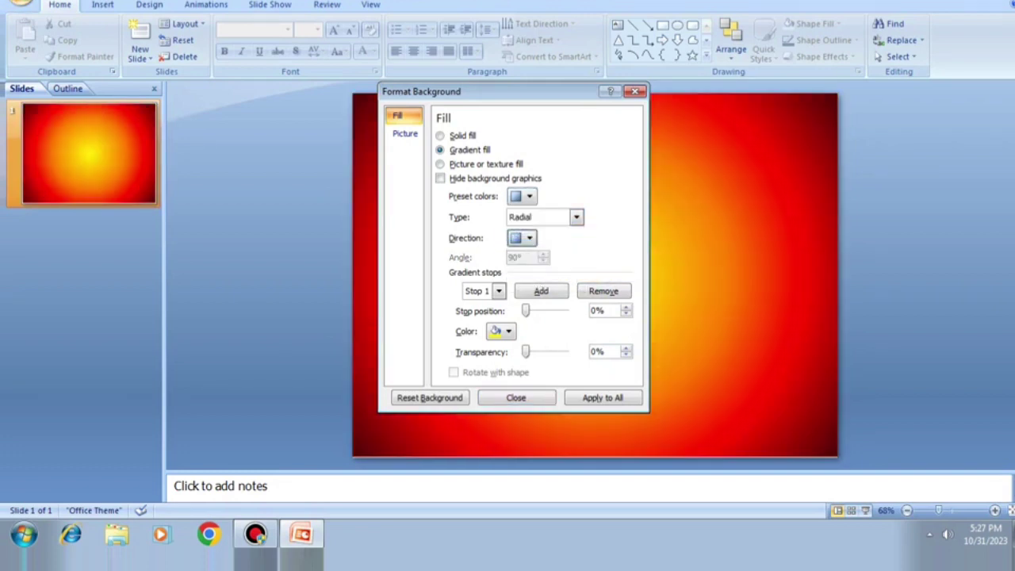
left_click(517, 397)
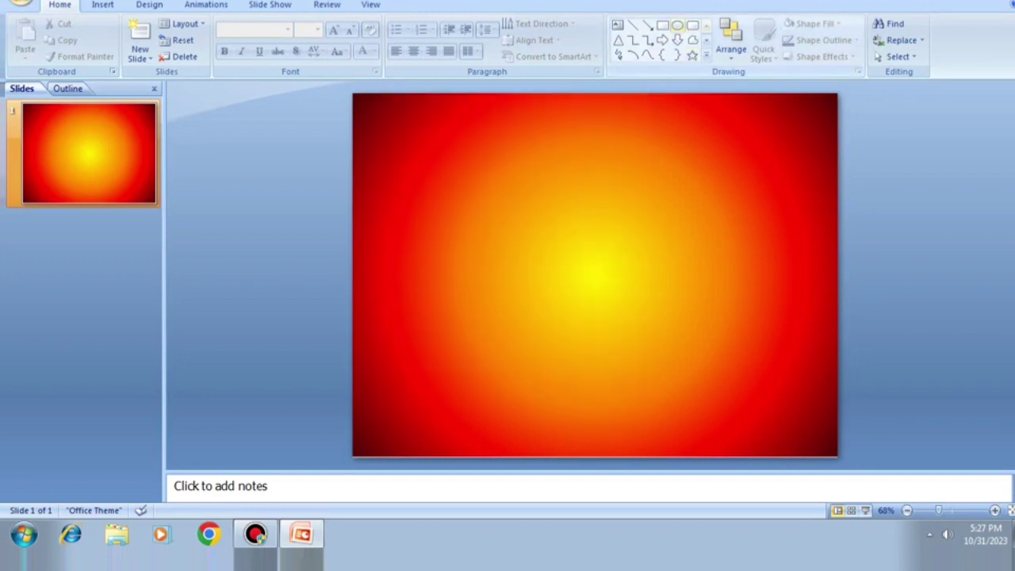
Step: Draw a large oval across the slide centre and nudge it into position
left_click(678, 25)
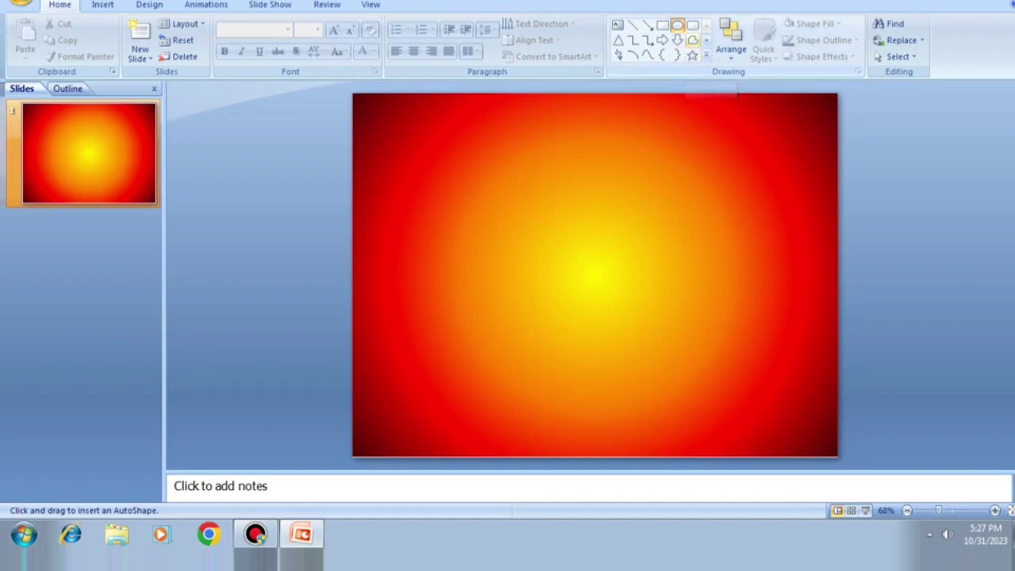
left_click_drag(449, 153, 765, 441)
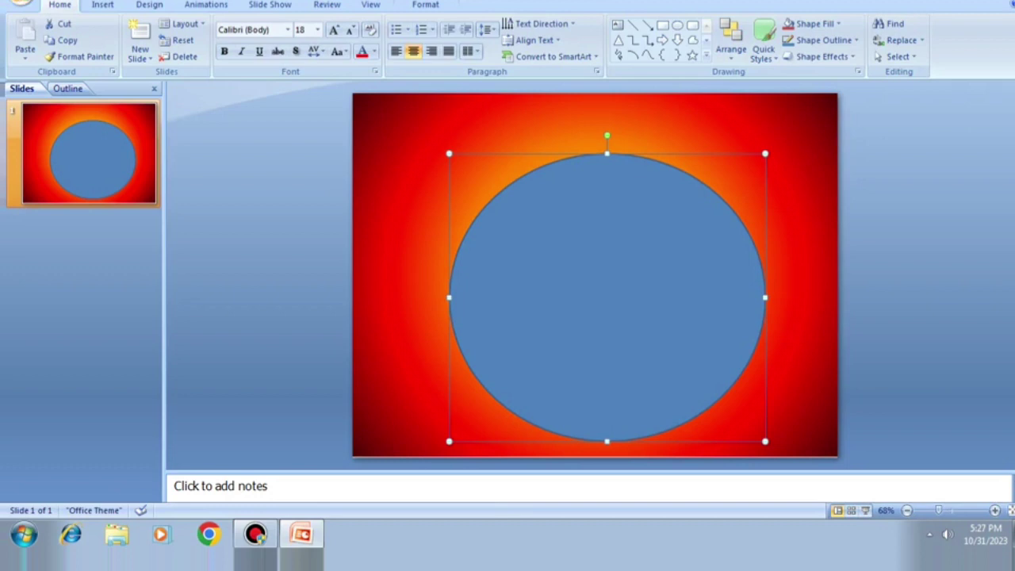
left_click_drag(607, 297, 586, 261)
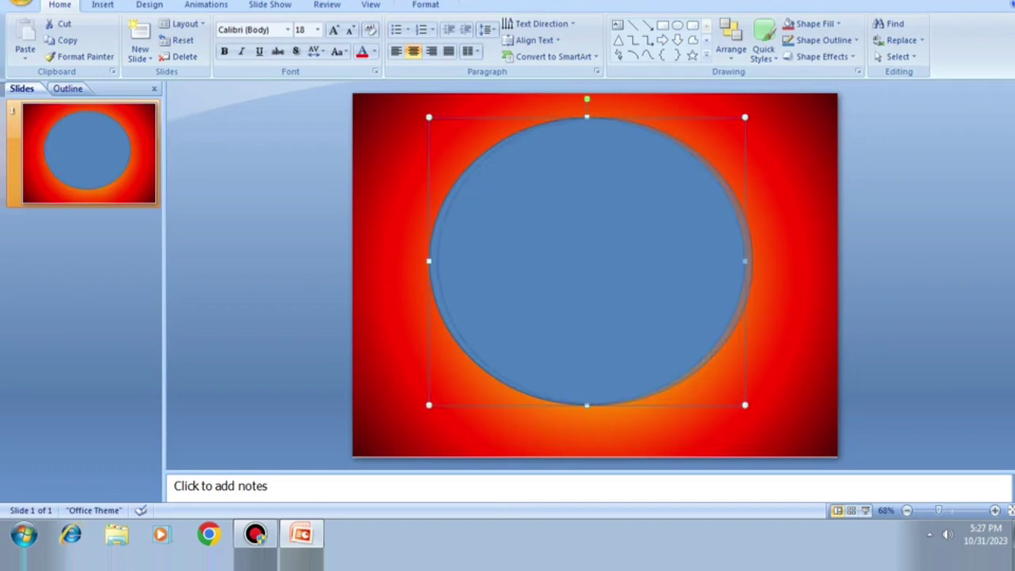
key("Right")
key("Right")
Step: Open the oval's Format Shape dialog and move it aside
right_click(622, 229)
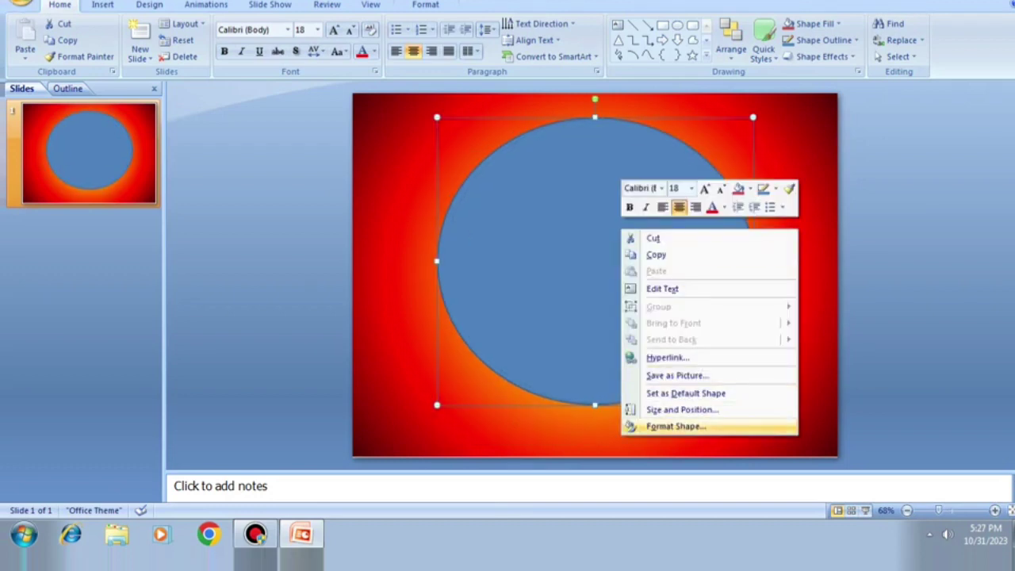
left_click(674, 426)
left_click_drag(429, 85, 264, 28)
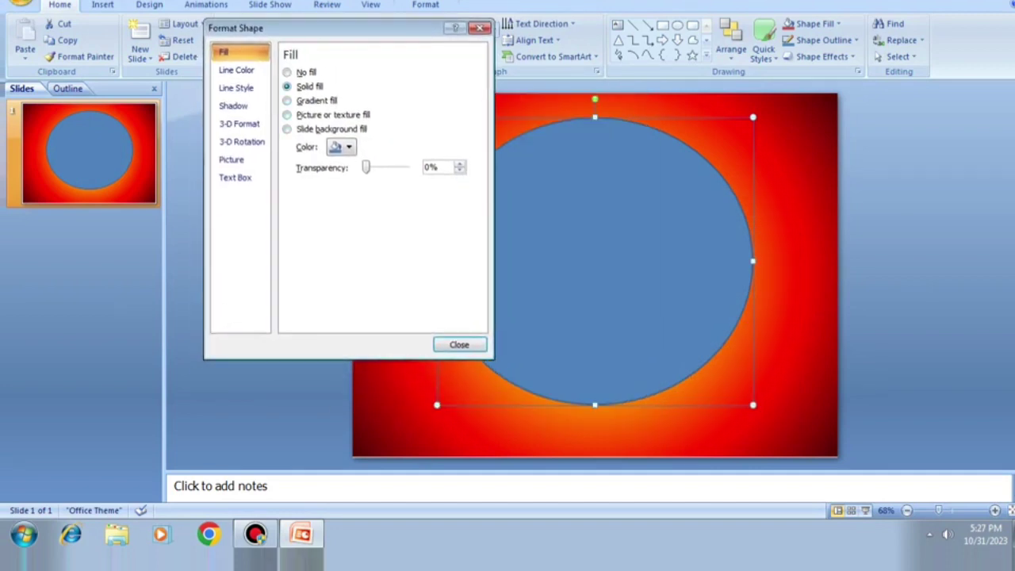
Step: Fill the oval with the Gold preset gradient, Radial type, direction From Center
left_click(287, 100)
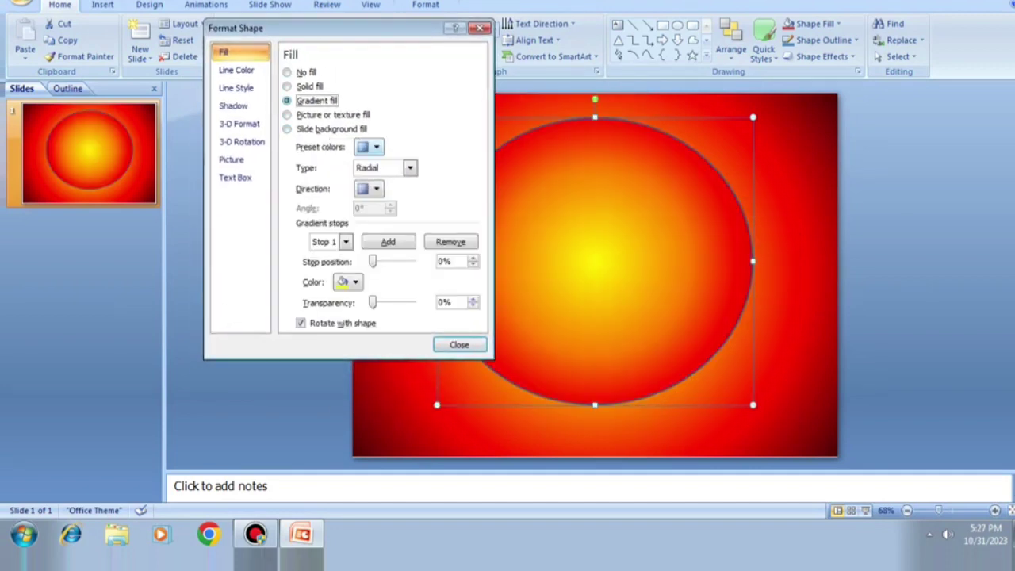
left_click(369, 146)
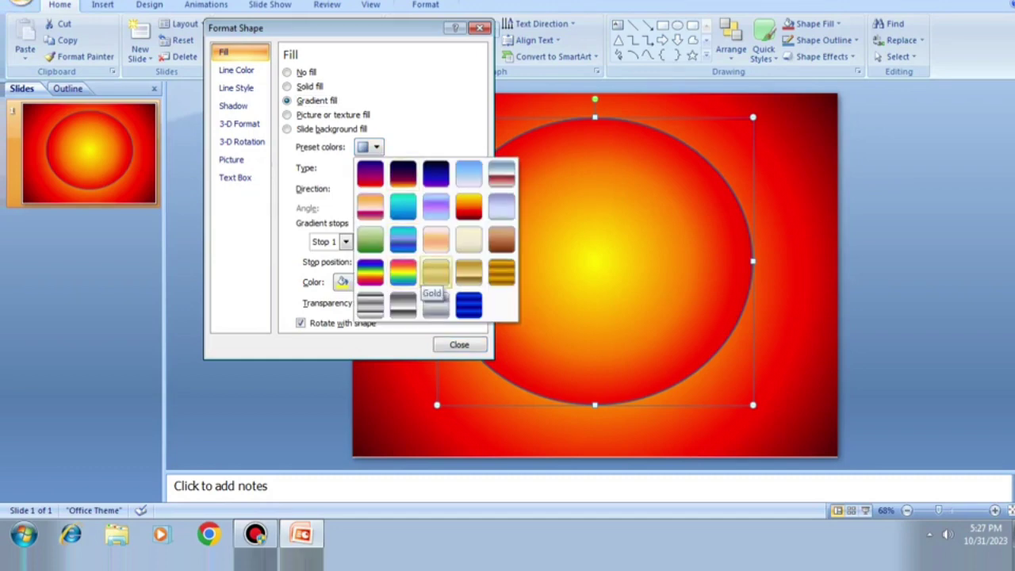
left_click(436, 274)
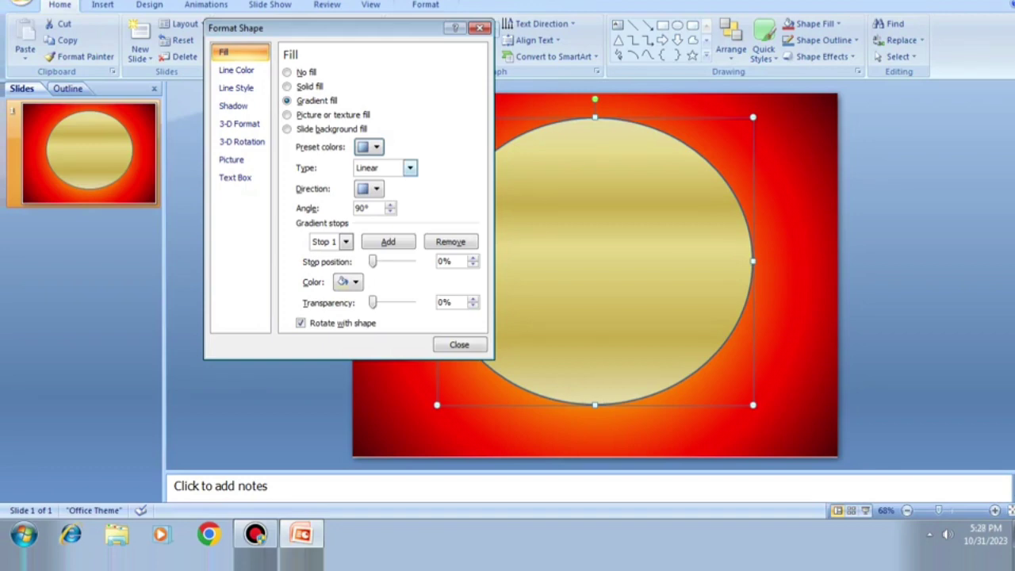
left_click(409, 167)
left_click(379, 195)
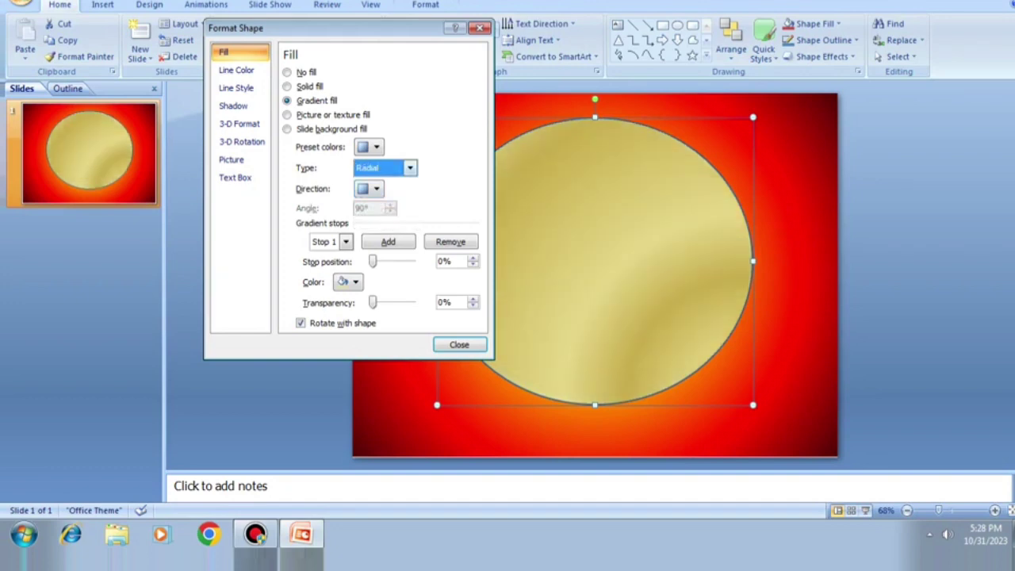
left_click(373, 188)
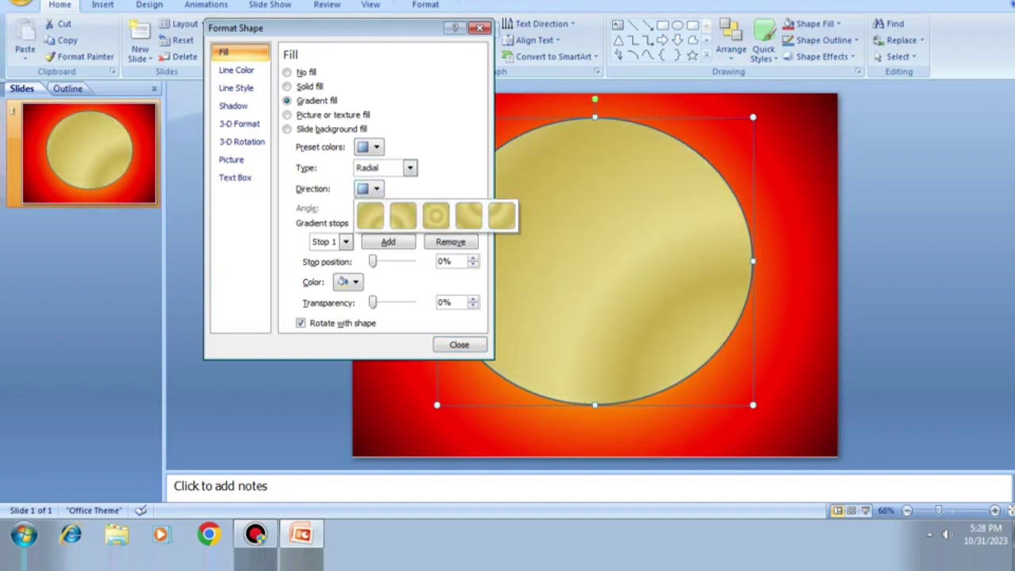
left_click(436, 215)
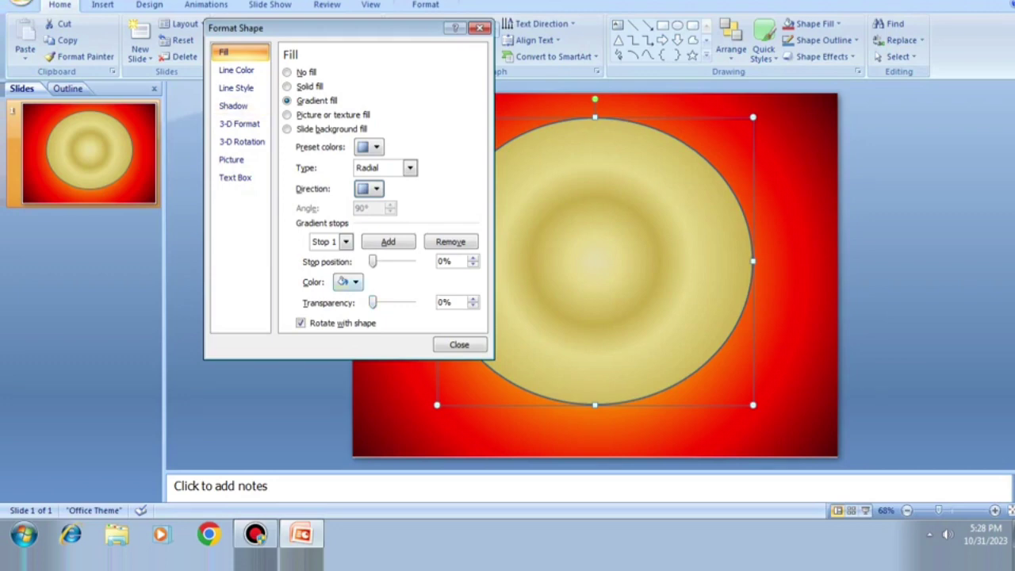
left_click(236, 70)
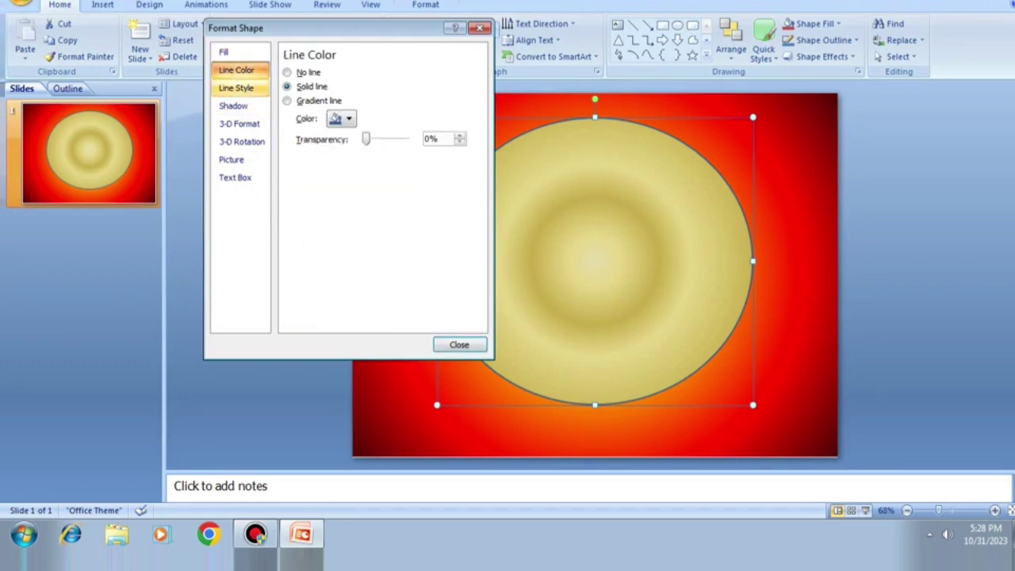
Step: Remove the oval's outline and set a 108×60 top bevel and 30×20 bottom bevel
left_click(287, 72)
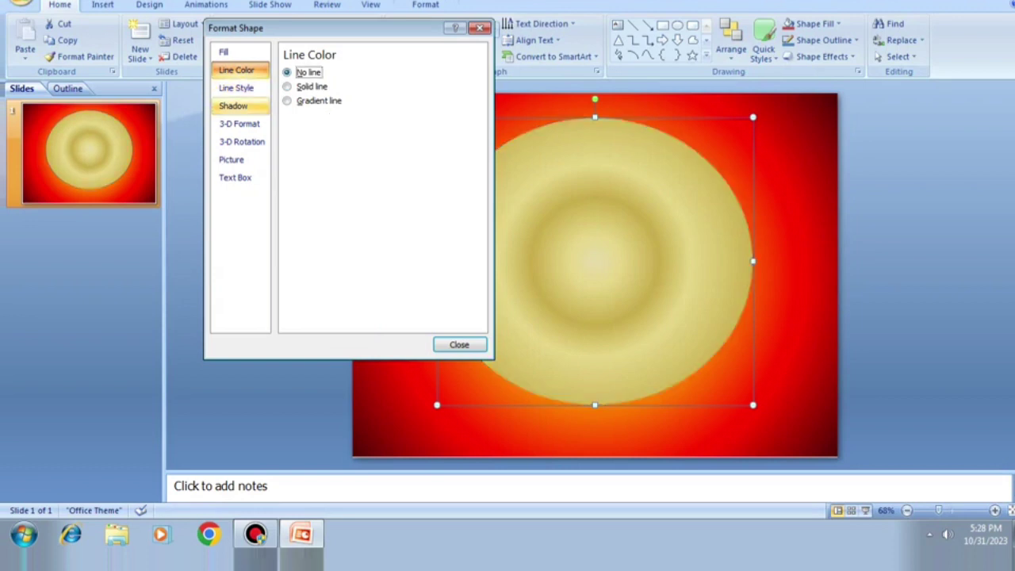
left_click(233, 106)
left_click(239, 123)
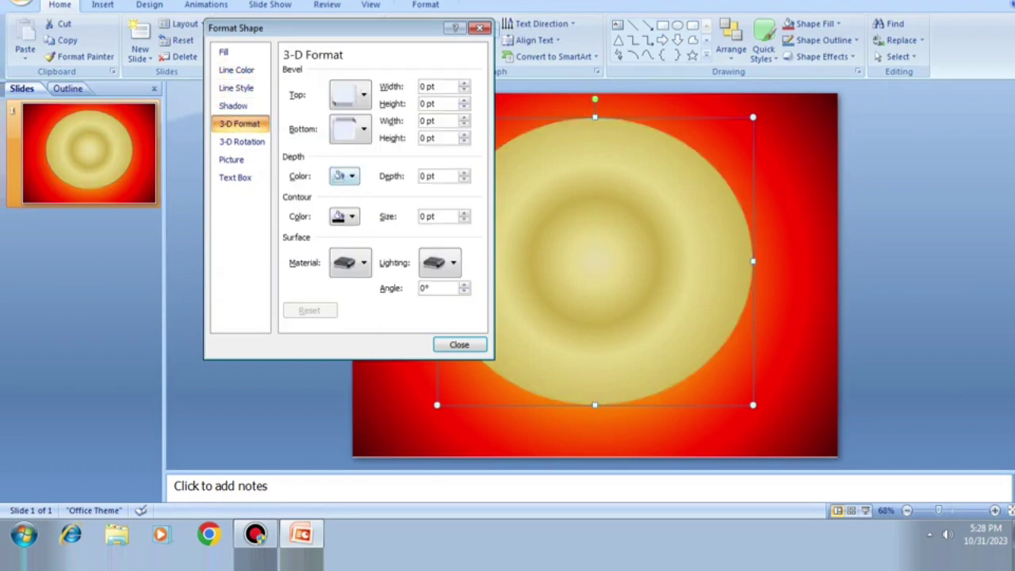
left_click(428, 86)
type("10")
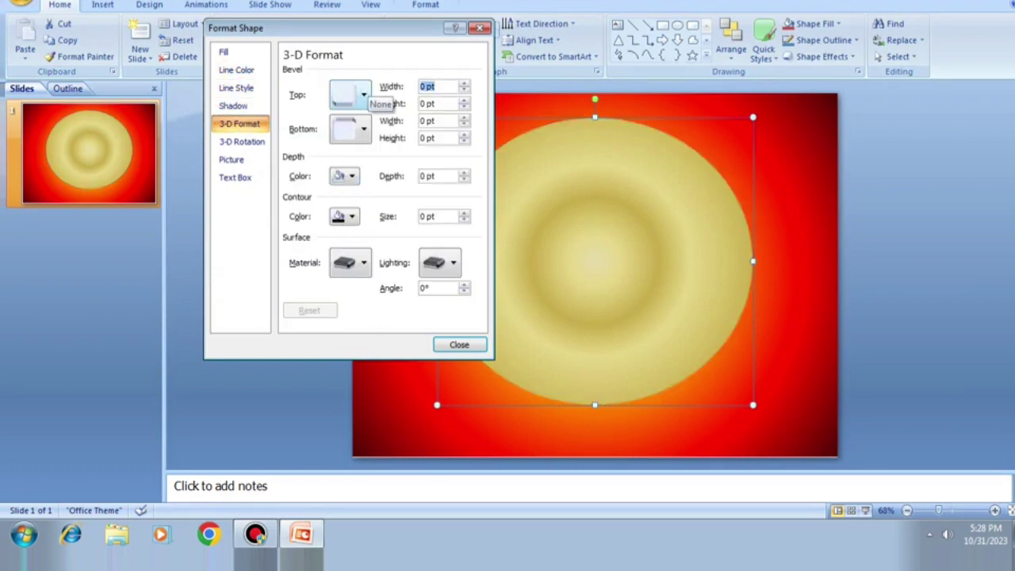
type("8")
key("Tab")
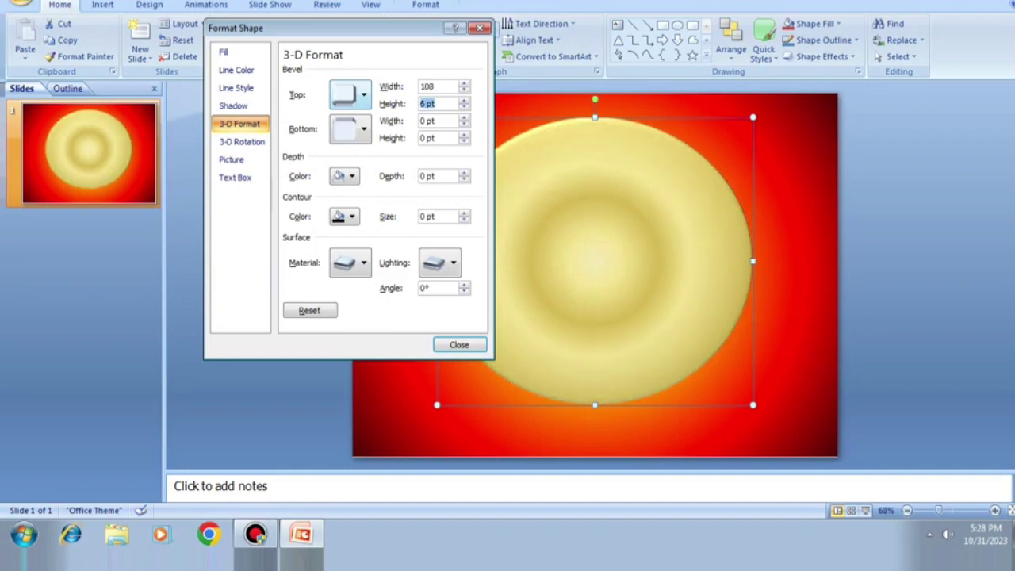
type("60")
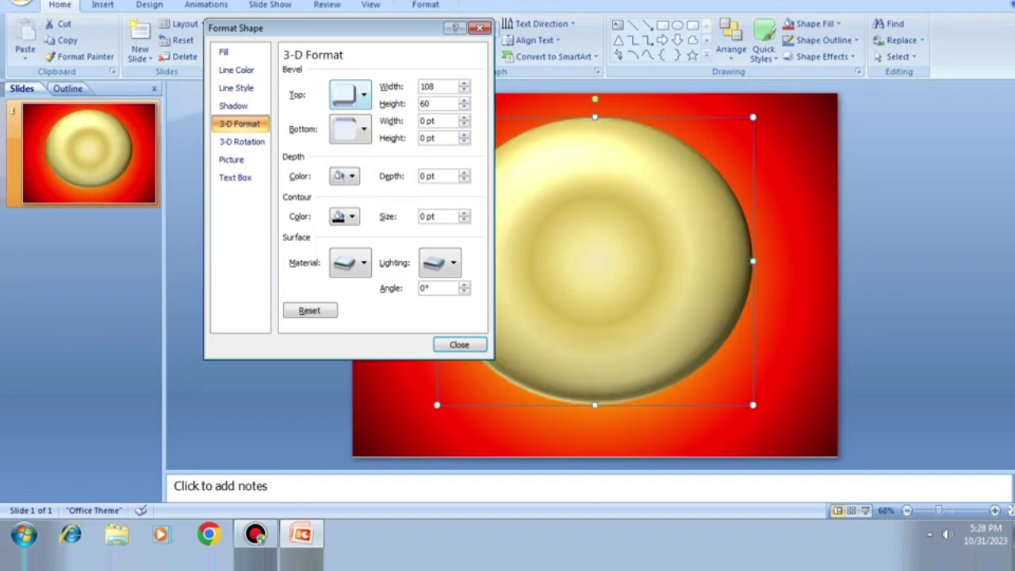
key("Tab")
key("Tab")
type("30")
key("Tab")
type("2")
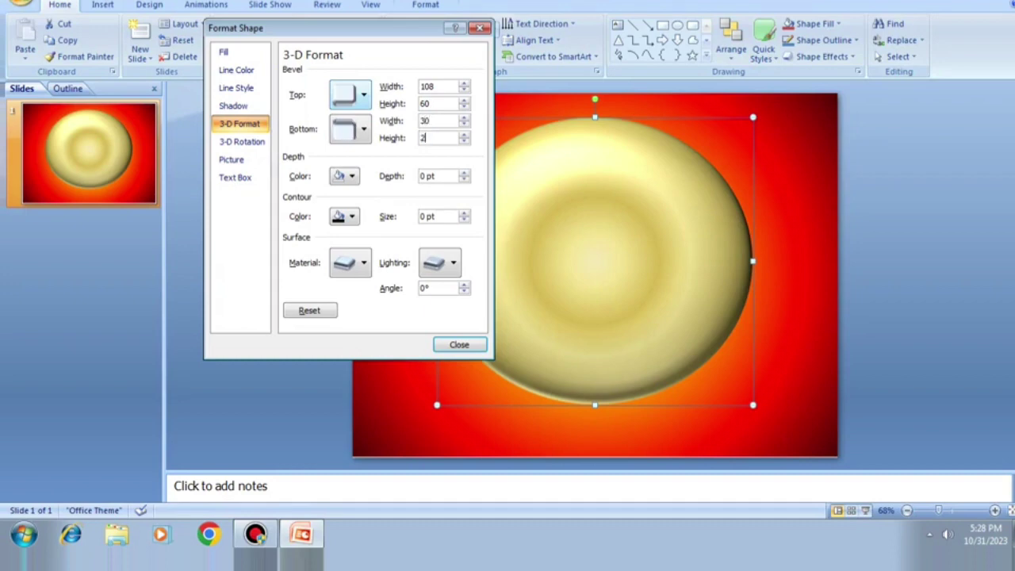
type("0")
left_click(460, 344)
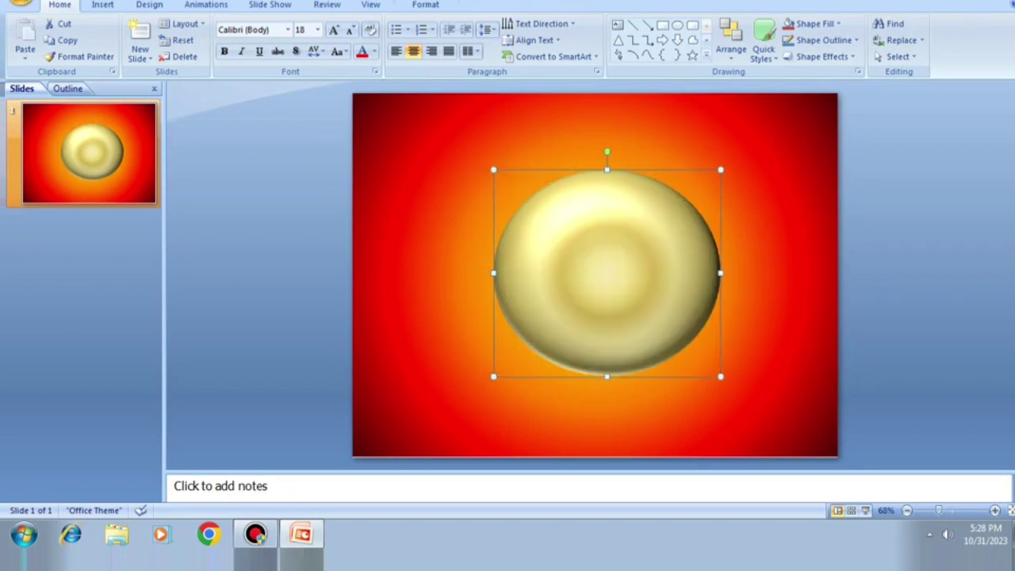
Step: Type the numeral 1 in the coin at font size 344, centred
left_click(607, 273)
type("1")
key("ctrl+l")
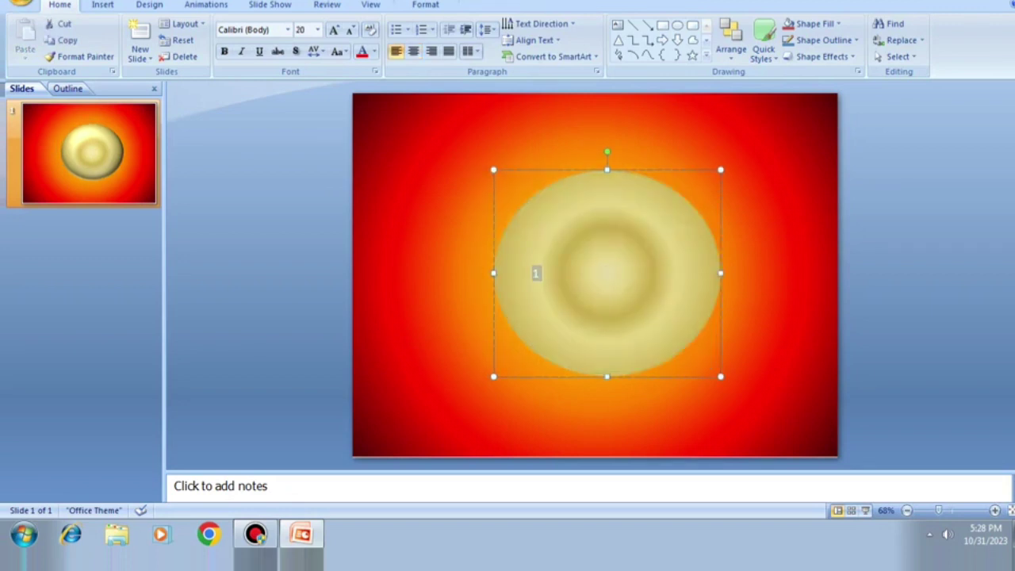
key("ctrl+a")
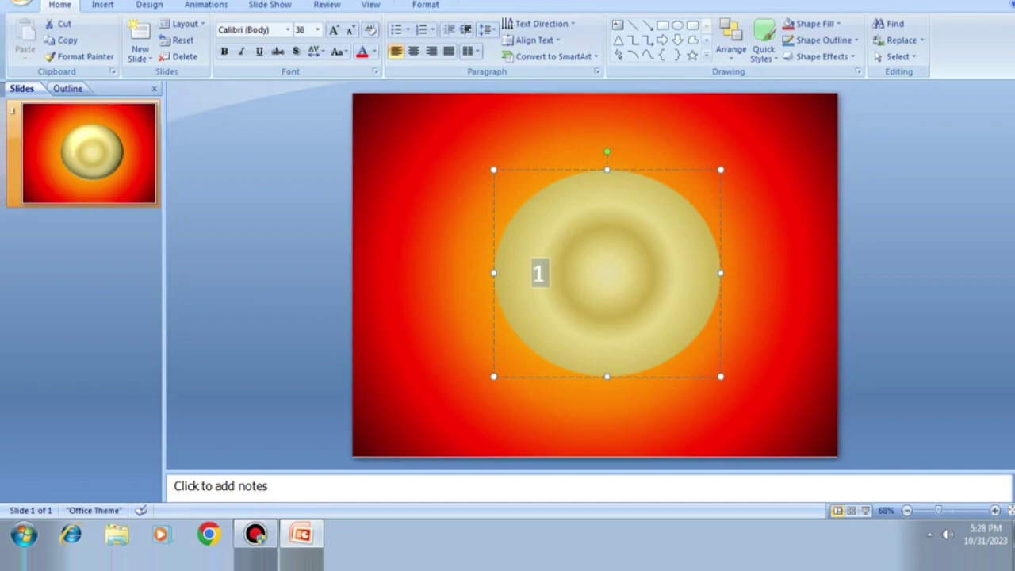
type("344")
key("Return")
key("ctrl+shift+comma")
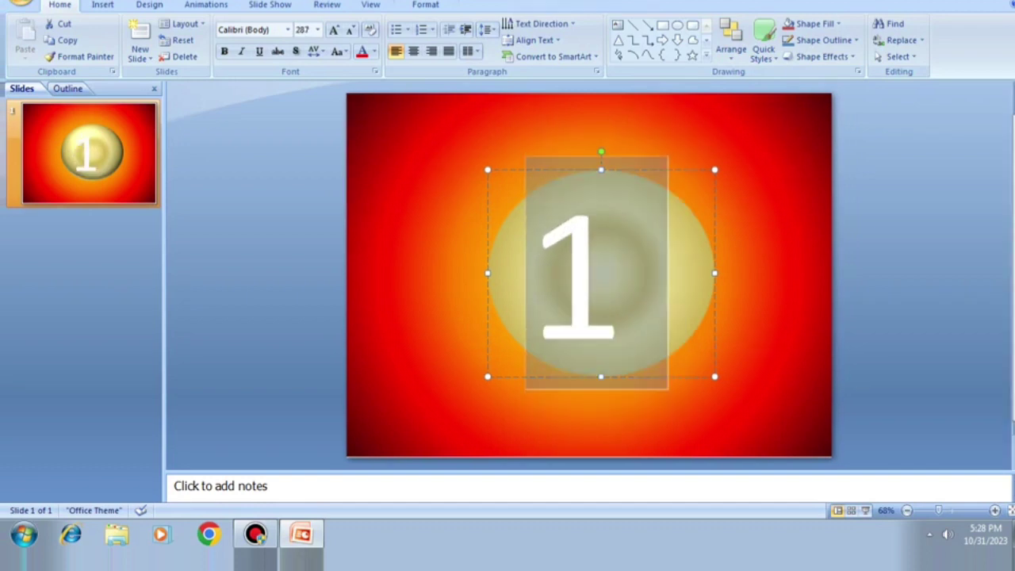
key("ctrl+e")
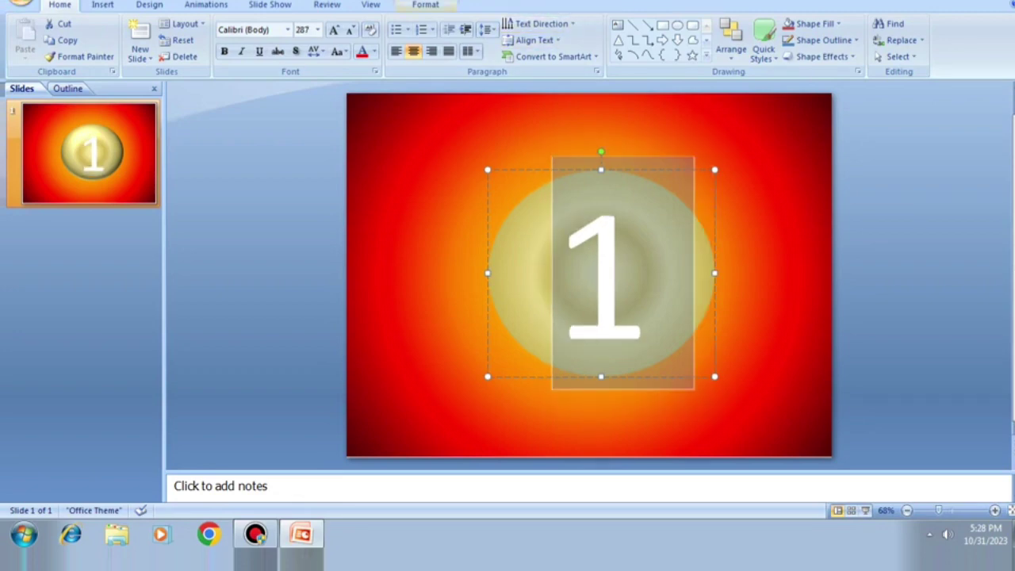
Step: Give the numeral 1 a red text outline and red text fill
left_click(425, 4)
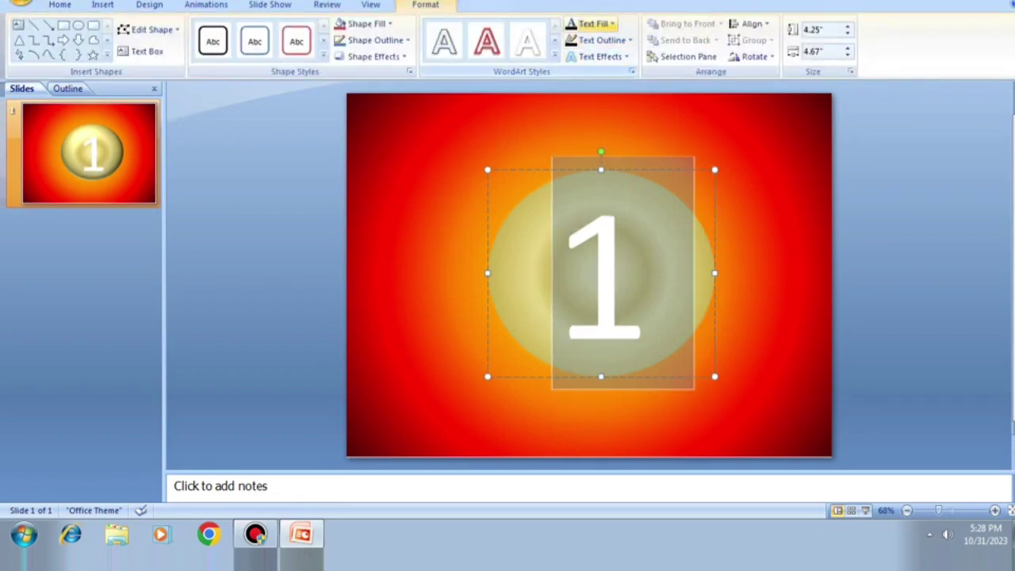
left_click(487, 41)
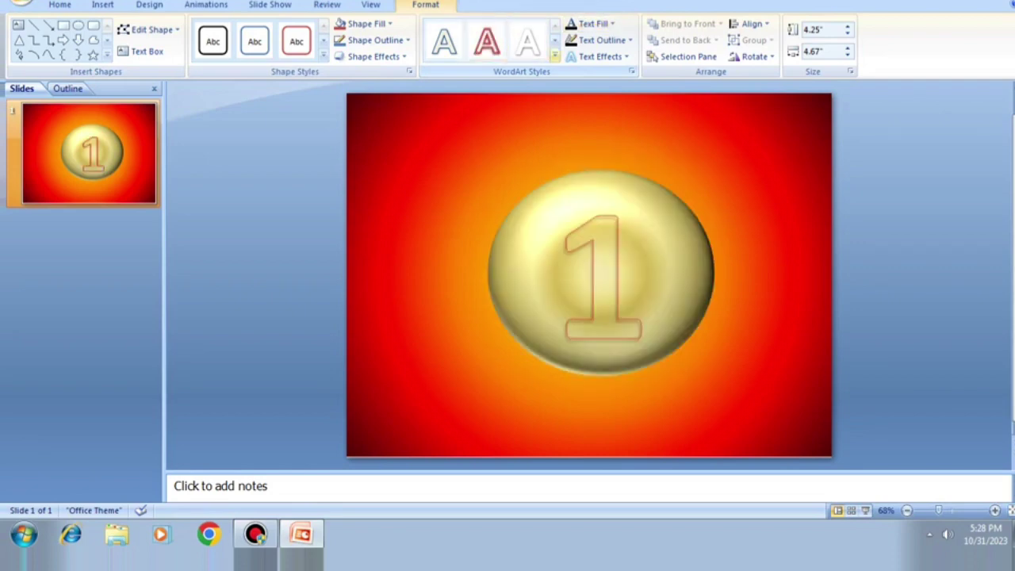
left_click(613, 24)
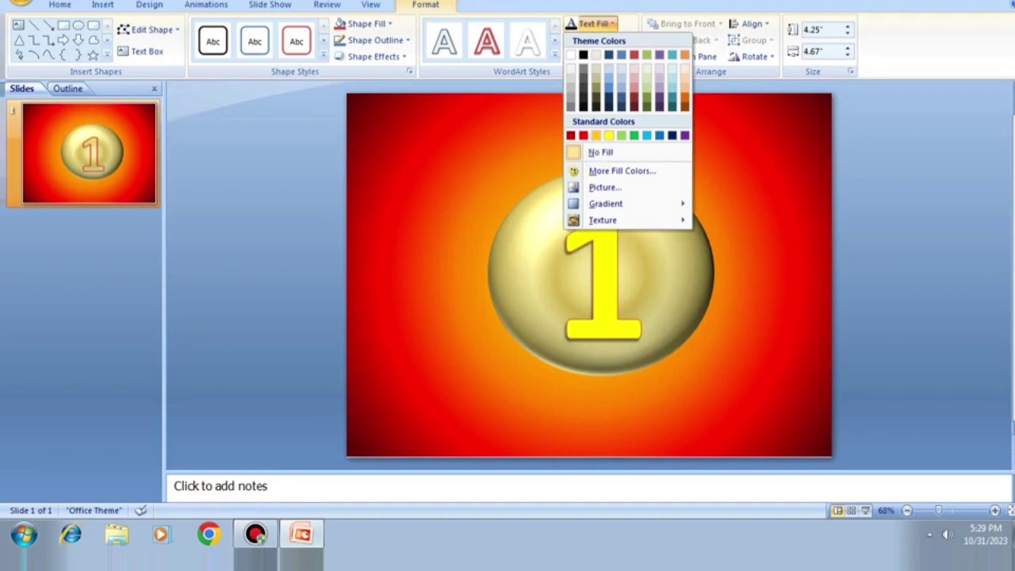
left_click(583, 135)
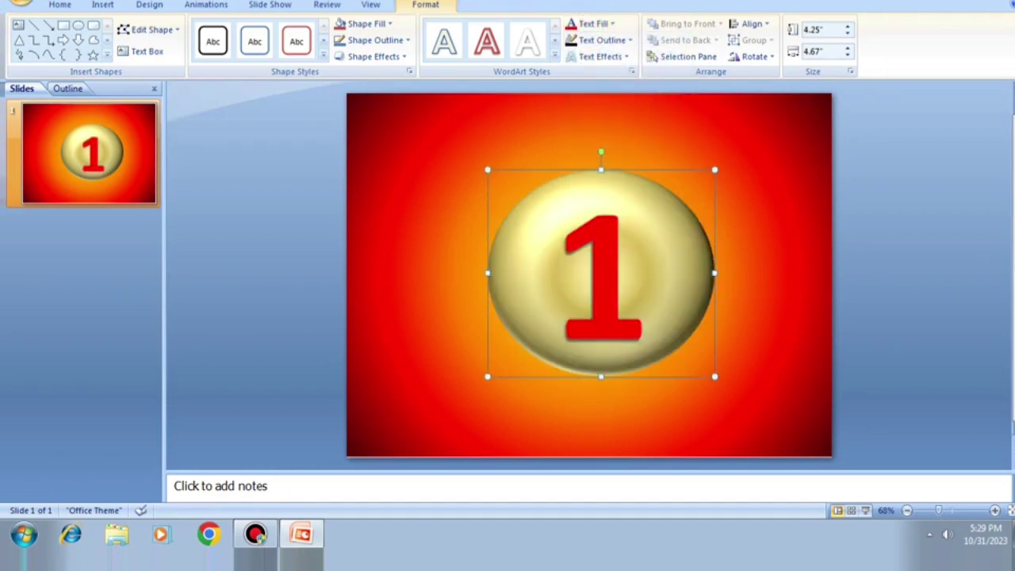
key("ctrl+d")
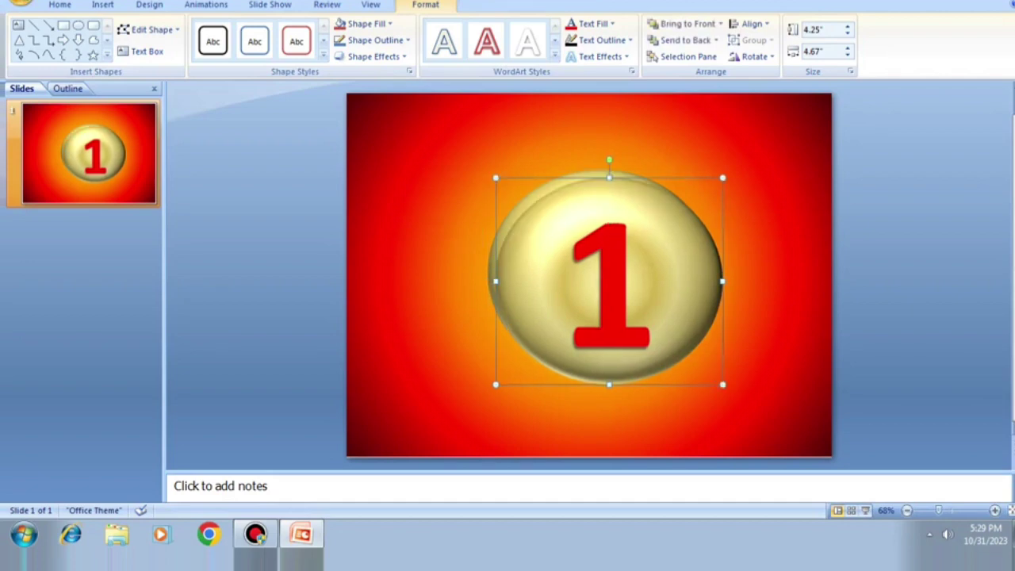
key("ctrl+z")
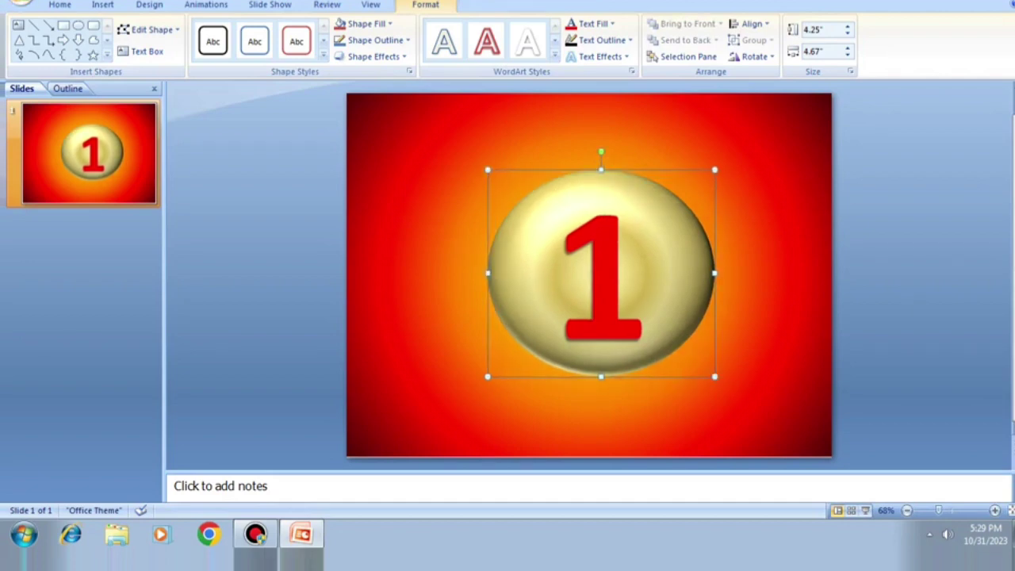
left_click(206, 4)
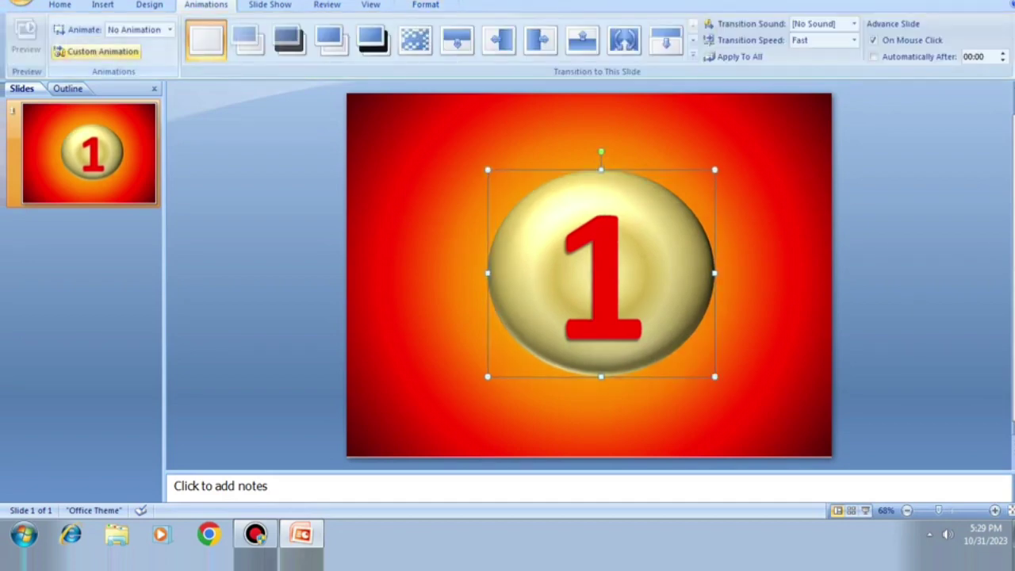
Step: Add a Faded Zoom exit effect to the coin and set its speed to Slow
left_click(99, 51)
left_click(901, 109)
mouse_move(876, 162)
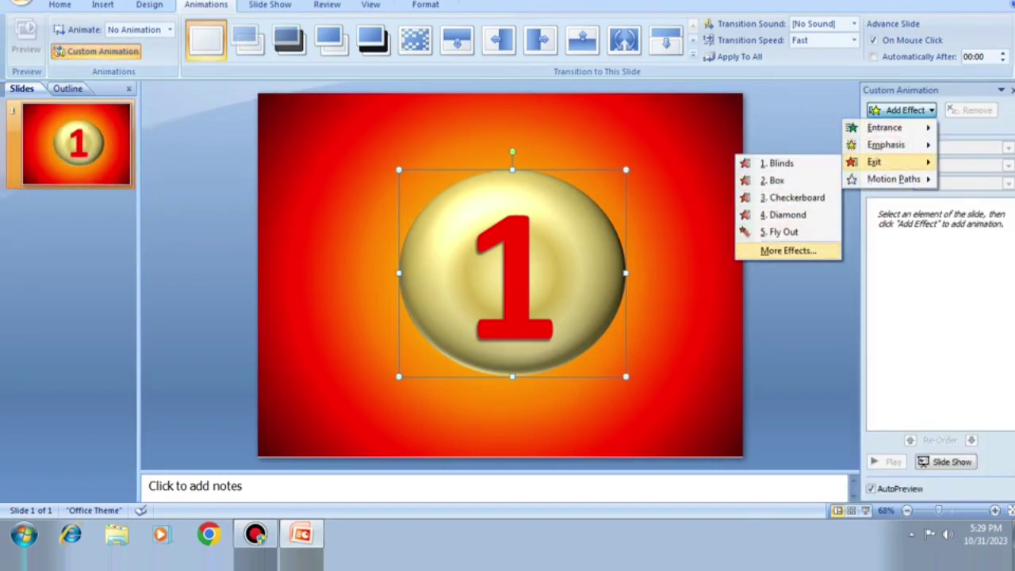
left_click(788, 250)
left_click_drag(476, 84, 808, 35)
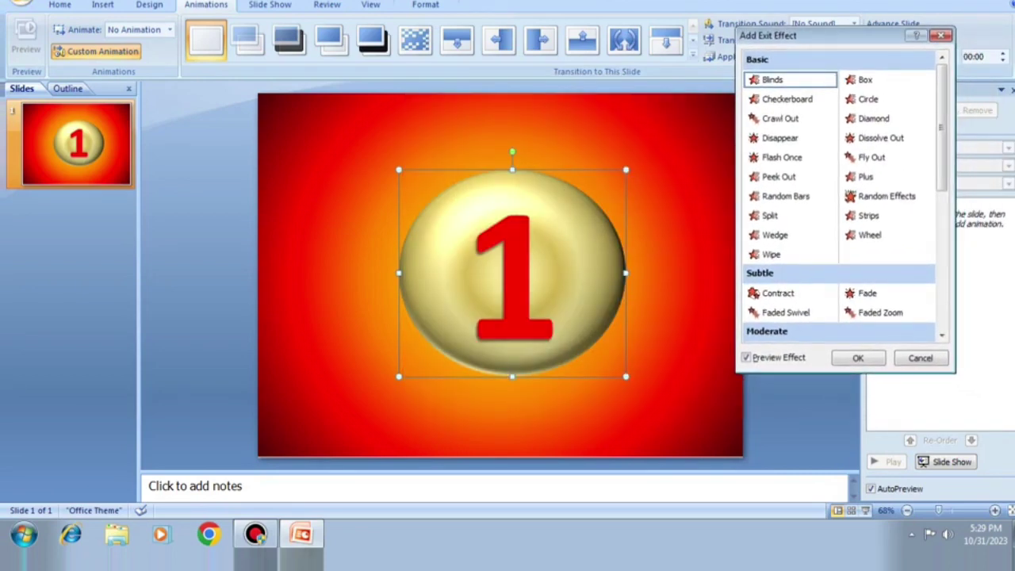
left_click(880, 313)
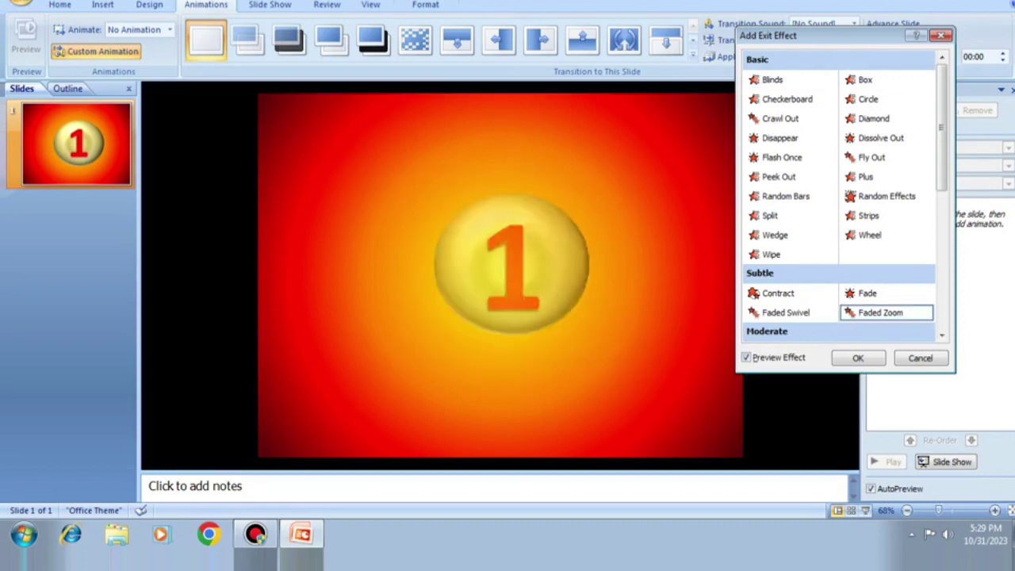
left_click(858, 358)
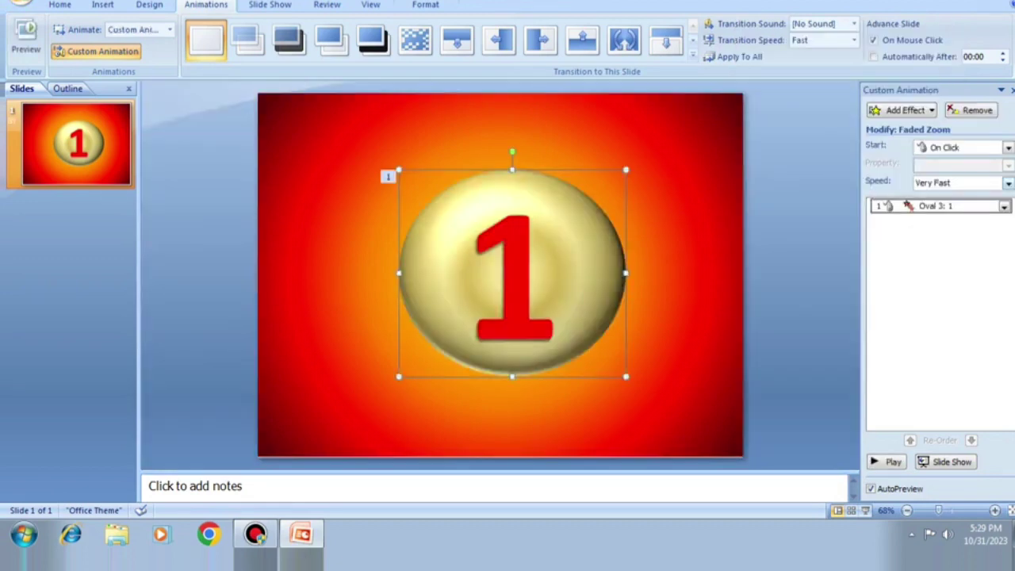
left_click(1009, 183)
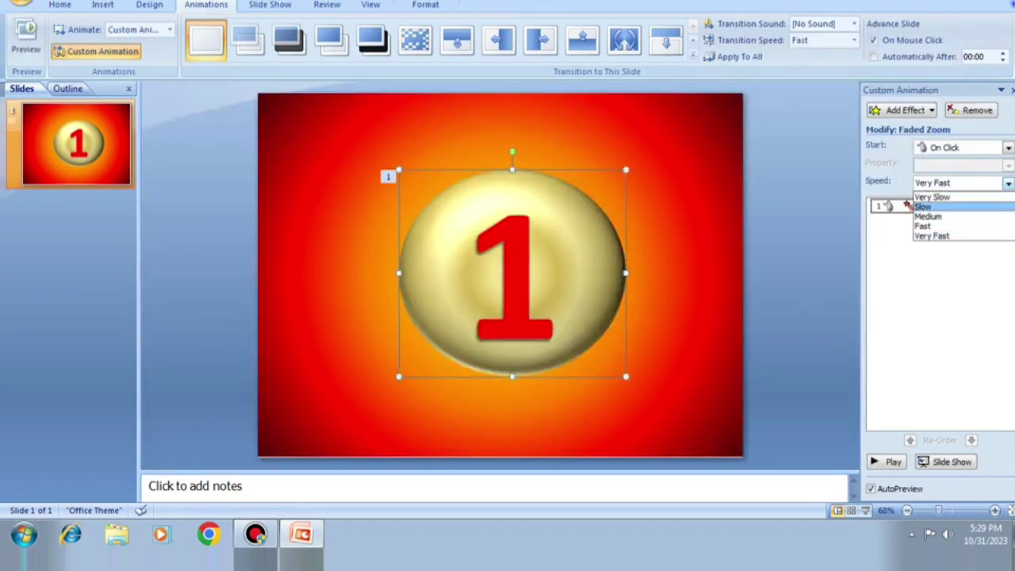
left_click(923, 207)
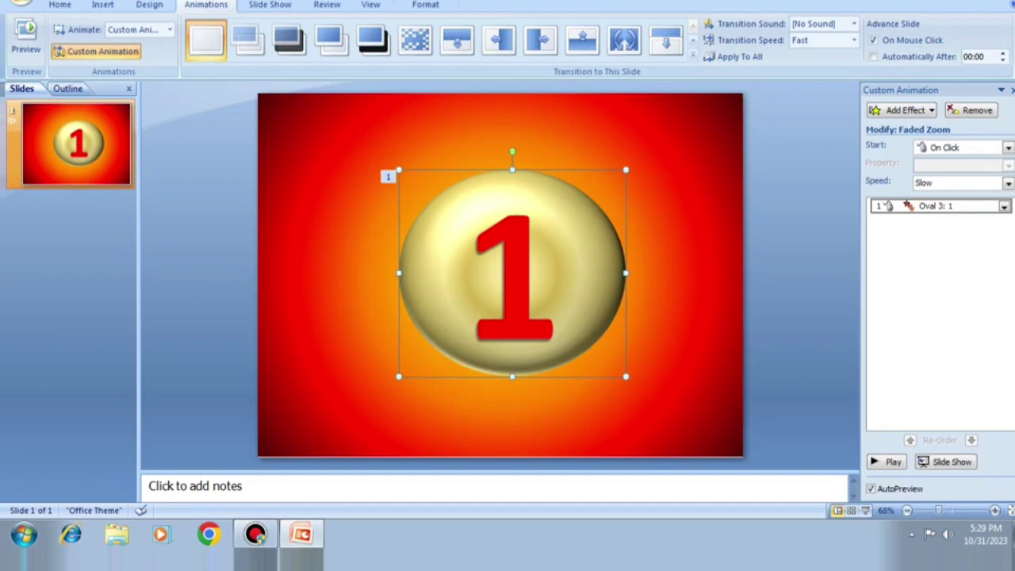
Step: Duplicate the coin and colour its new numeral 2 yellow
key("ctrl+d")
type("2")
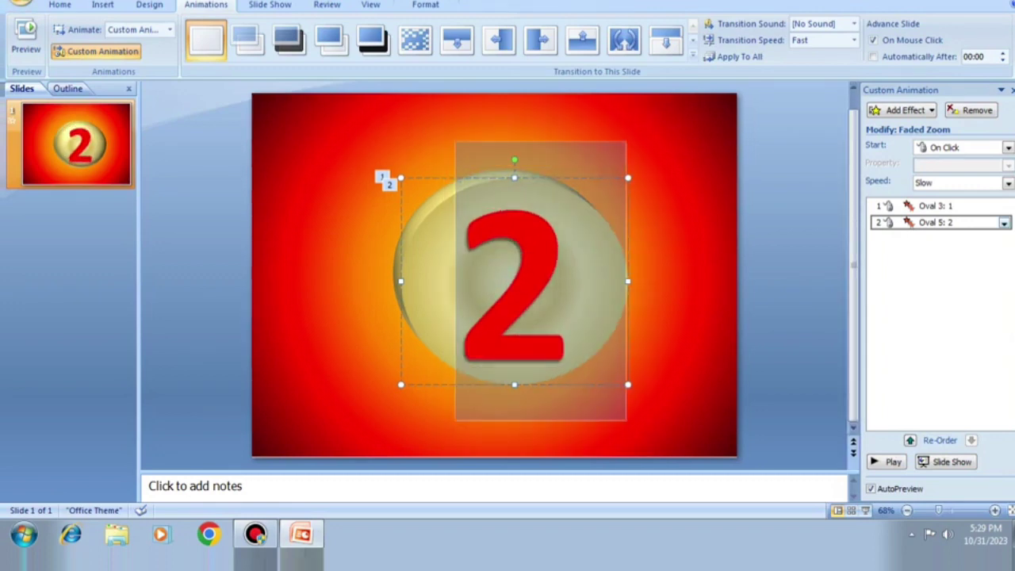
left_click(426, 4)
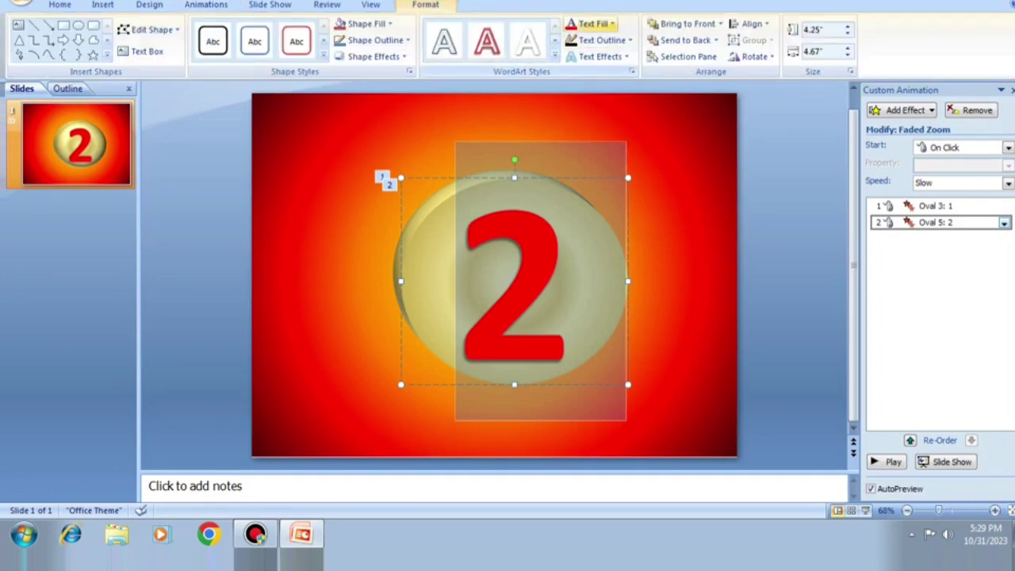
left_click(613, 23)
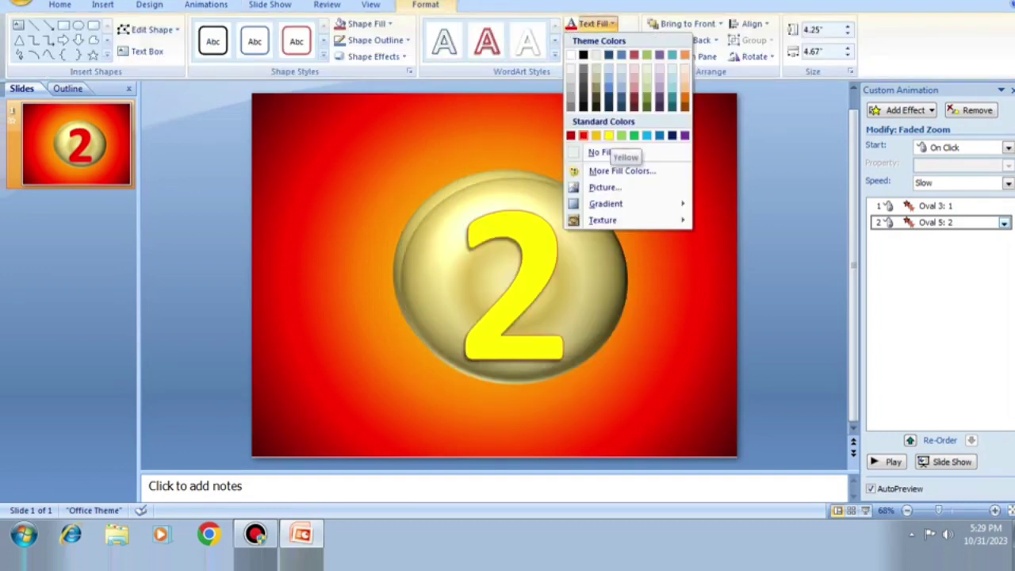
left_click(608, 135)
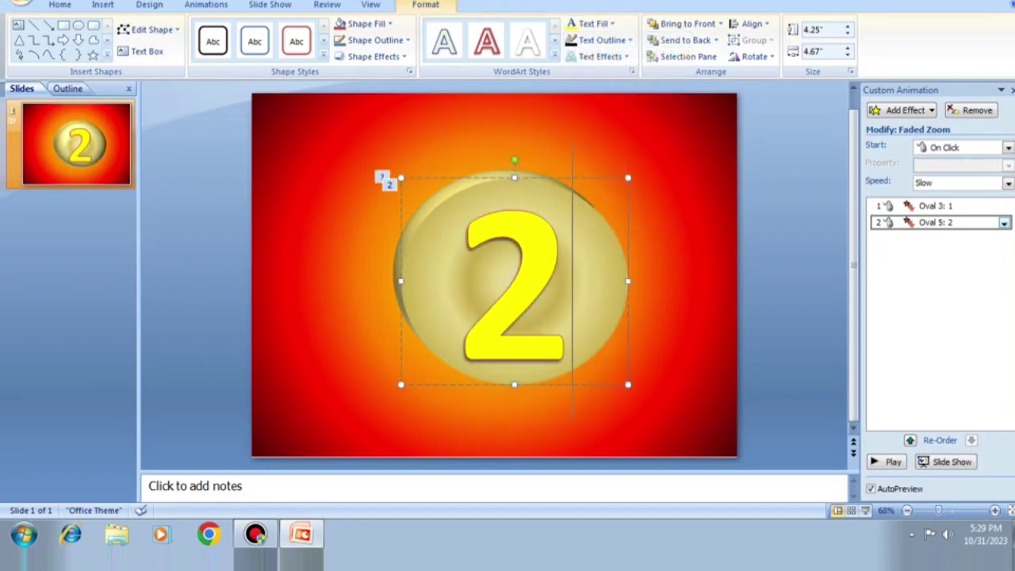
key("Escape")
Step: Nudge the 2 coin onto the first coin and send it to the back
key("Left")
key("Up")
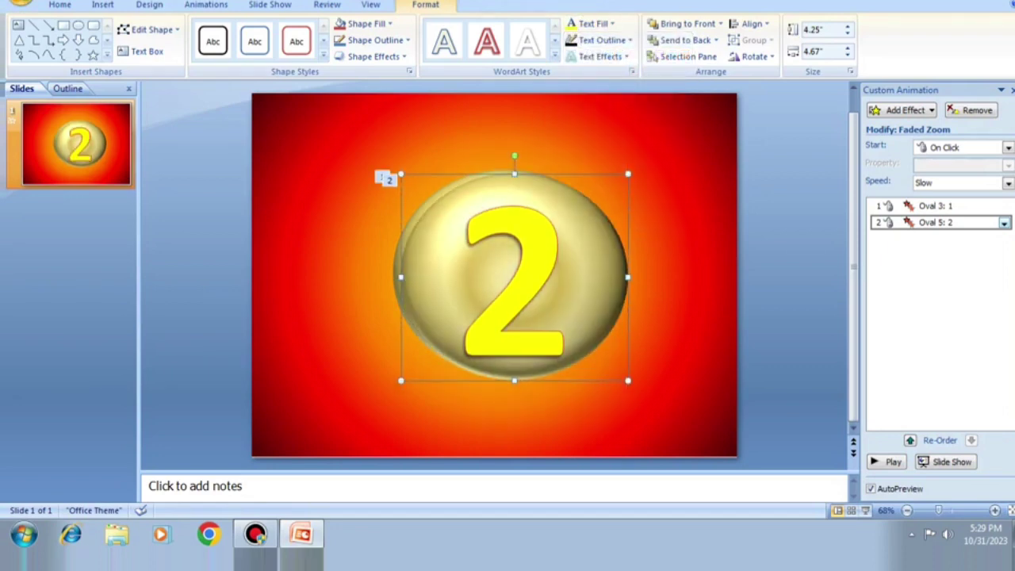
key("Left")
key("Up")
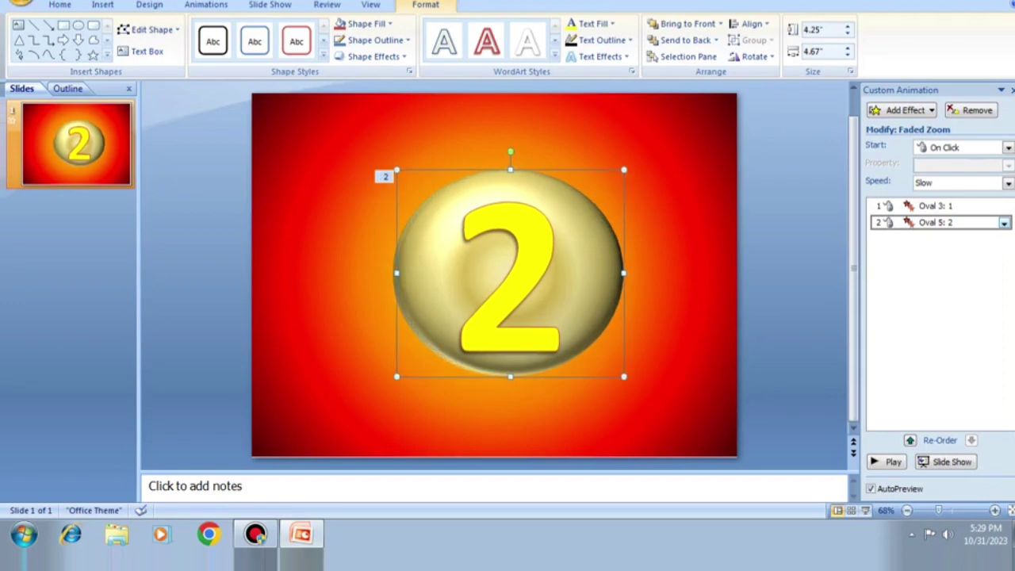
left_click(681, 39)
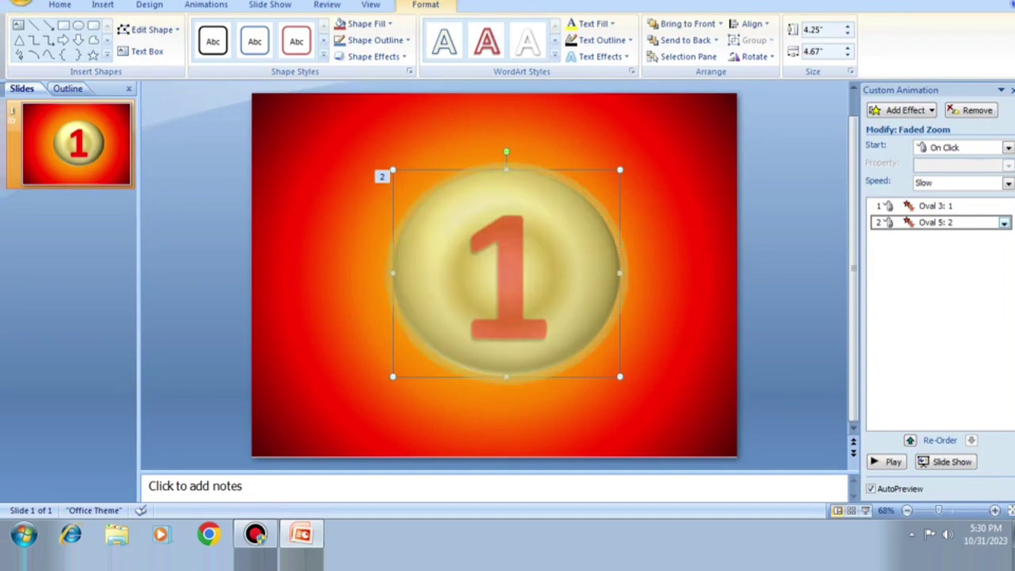
Step: Slightly enlarge the 2 coin, duplicate it, and make the new digit a green 3
left_click_drag(620, 170, 638, 153)
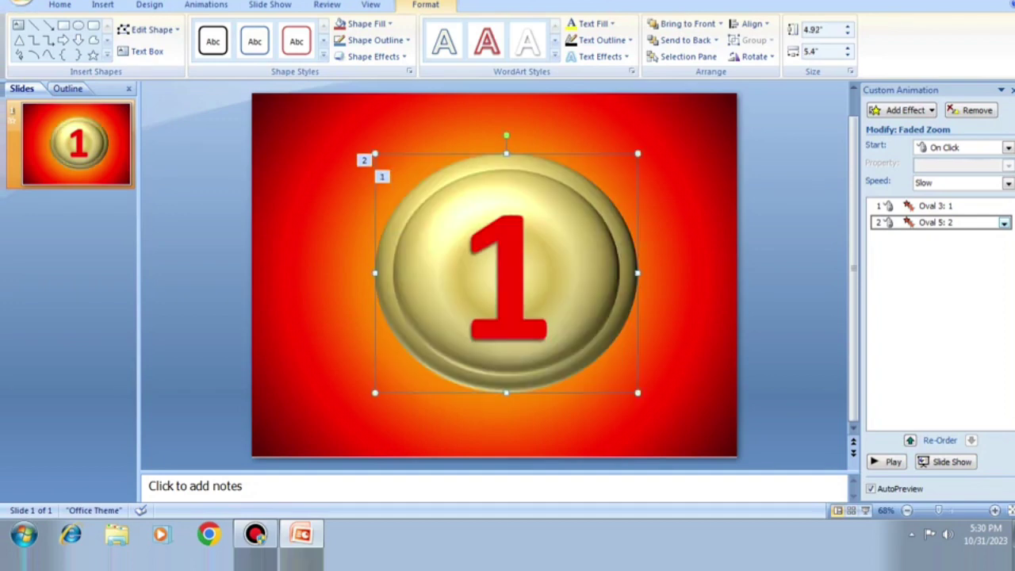
key("ctrl+d")
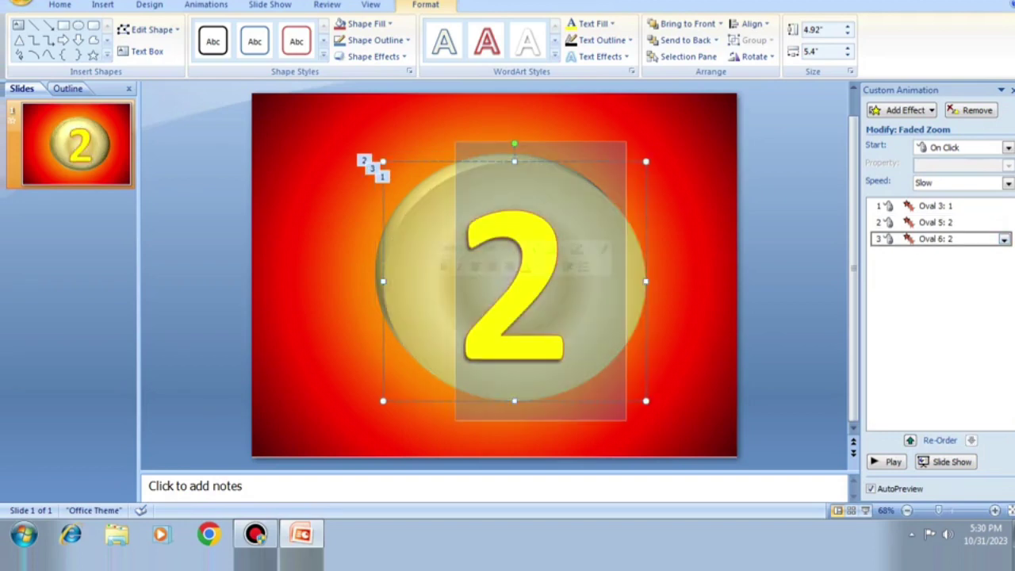
type("3")
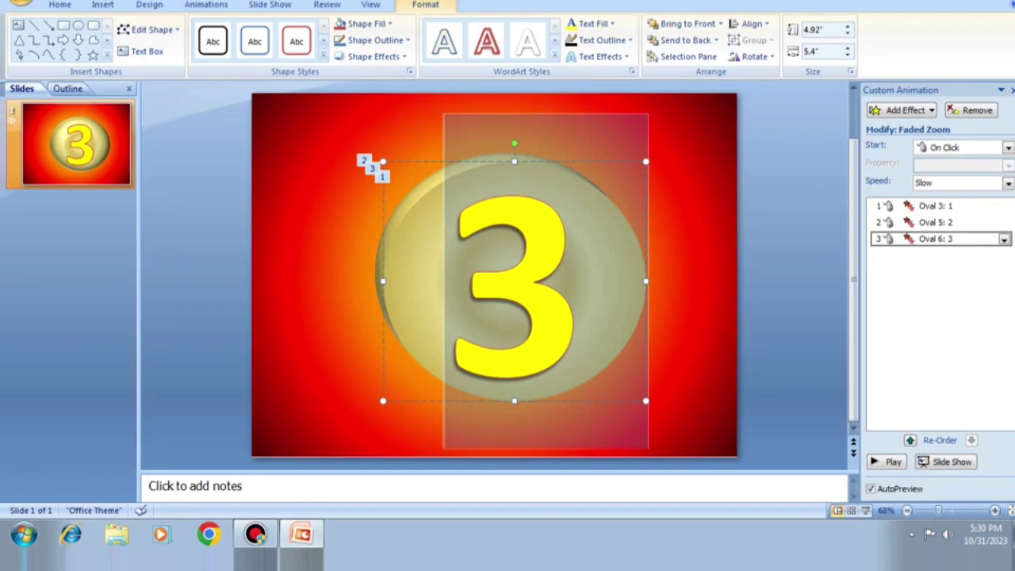
left_click(612, 24)
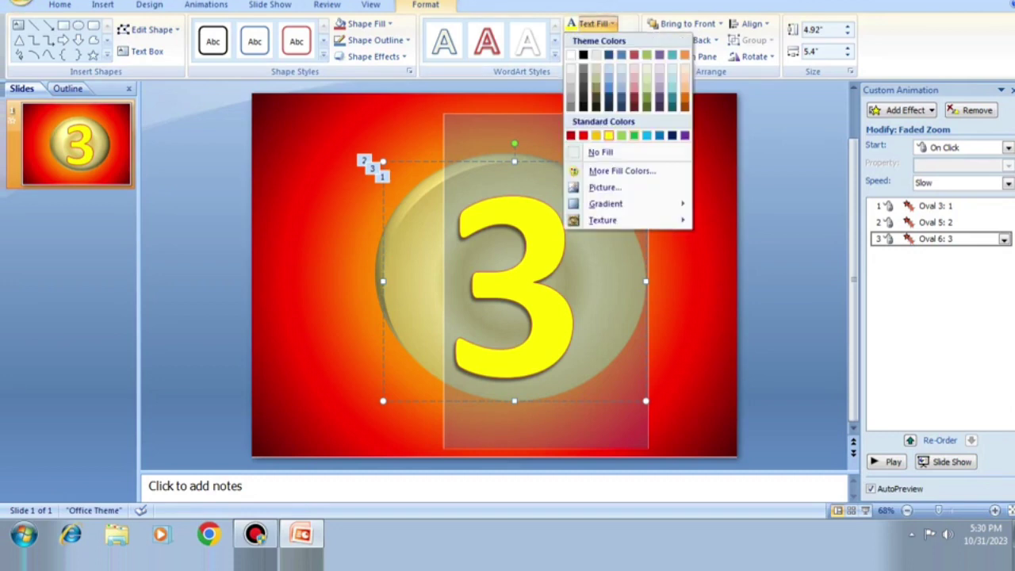
left_click(634, 135)
key("Escape")
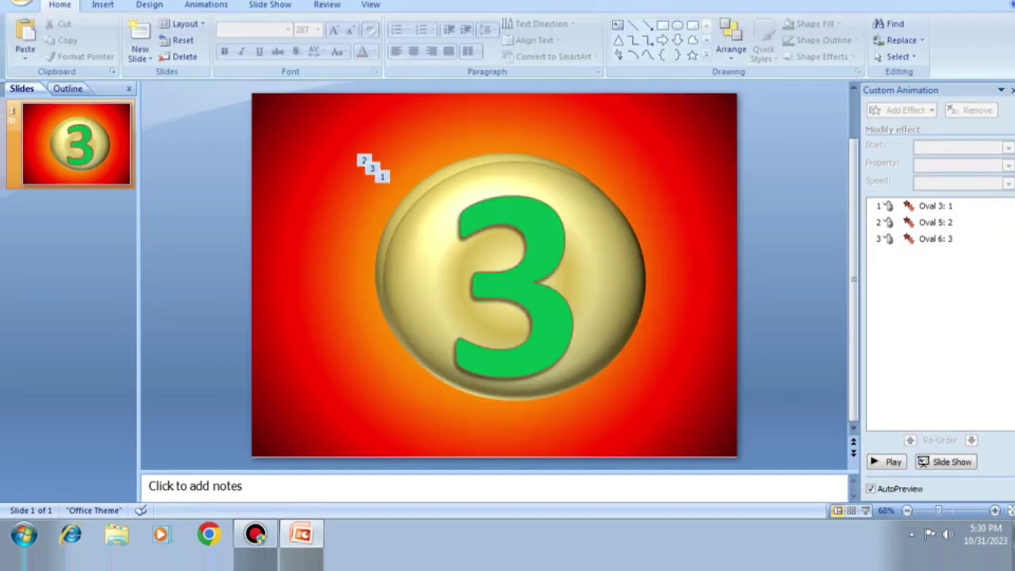
Step: Align the 3 coin with the coin behind and send it to the back
left_click(585, 282)
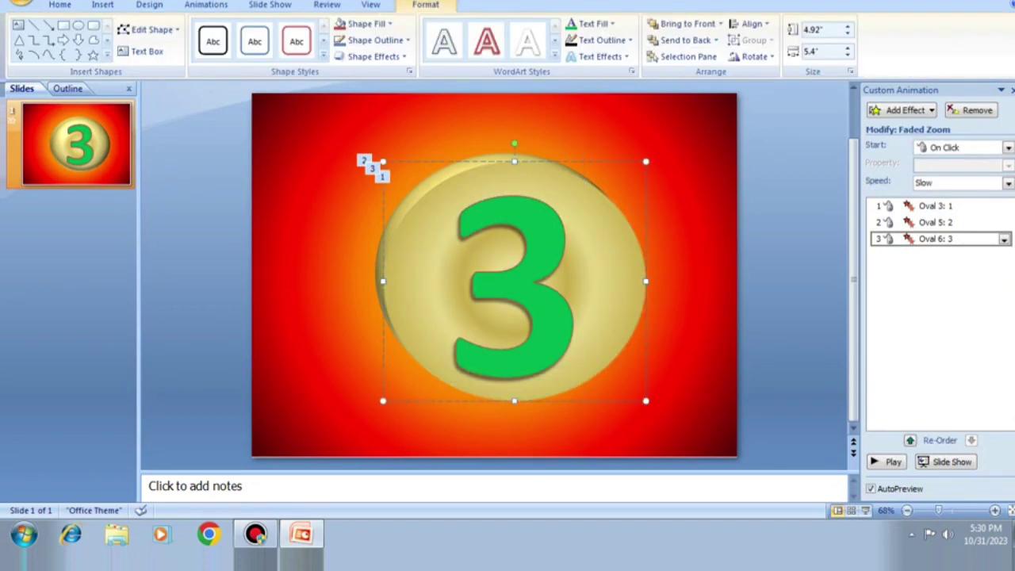
key("Escape")
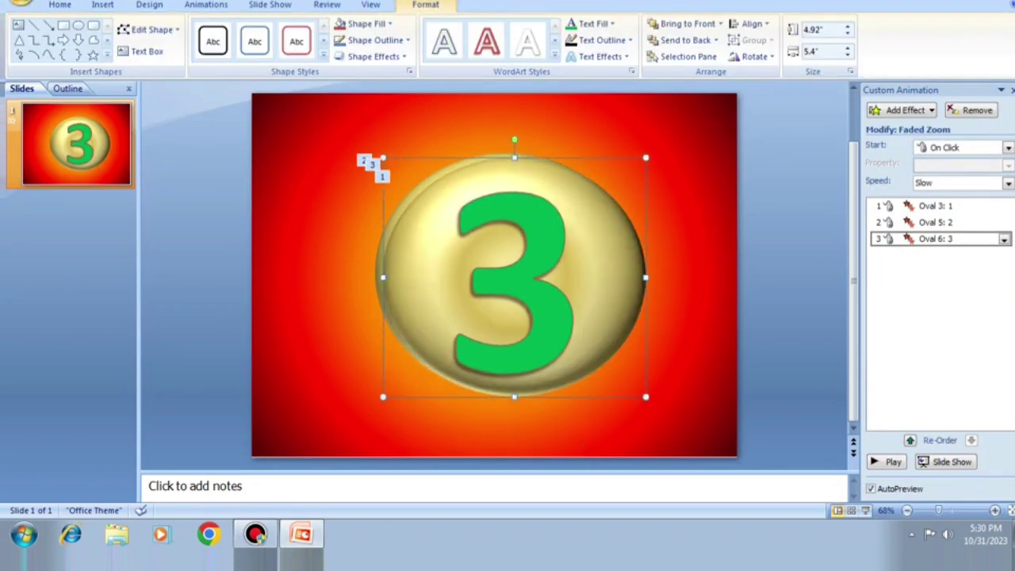
key("Left")
key("Left")
key("Up")
key("Up")
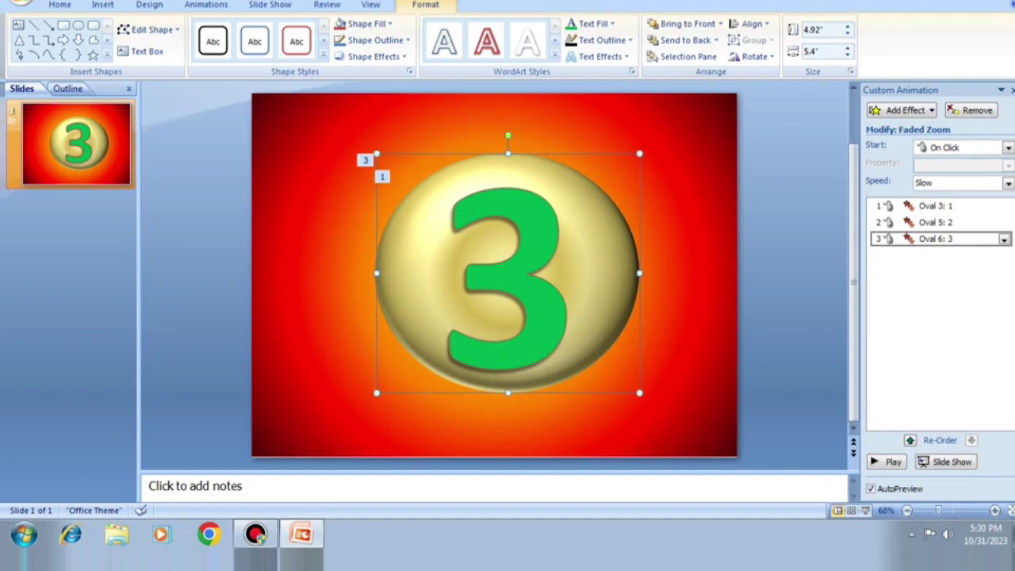
left_click(684, 39)
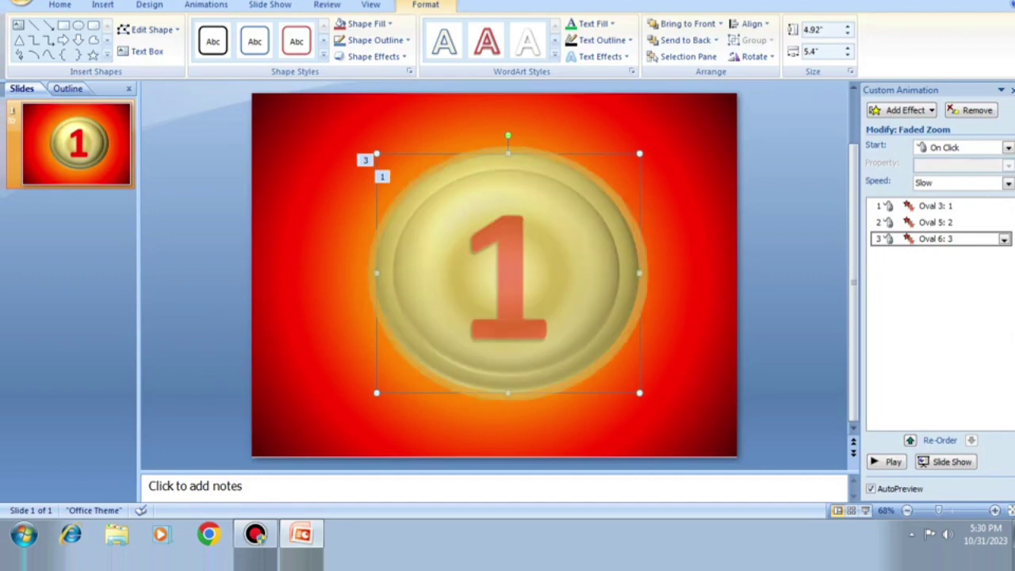
Step: Resize the 3 coin to 5.4", duplicate it, and make the new digit a blue 4
type("5.4")
key("Return")
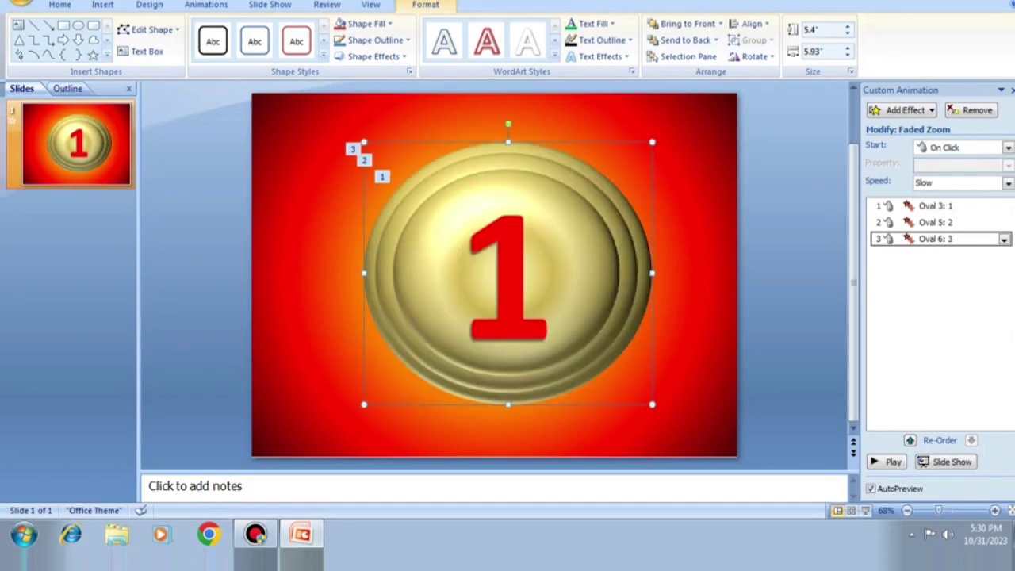
key("ctrl+d")
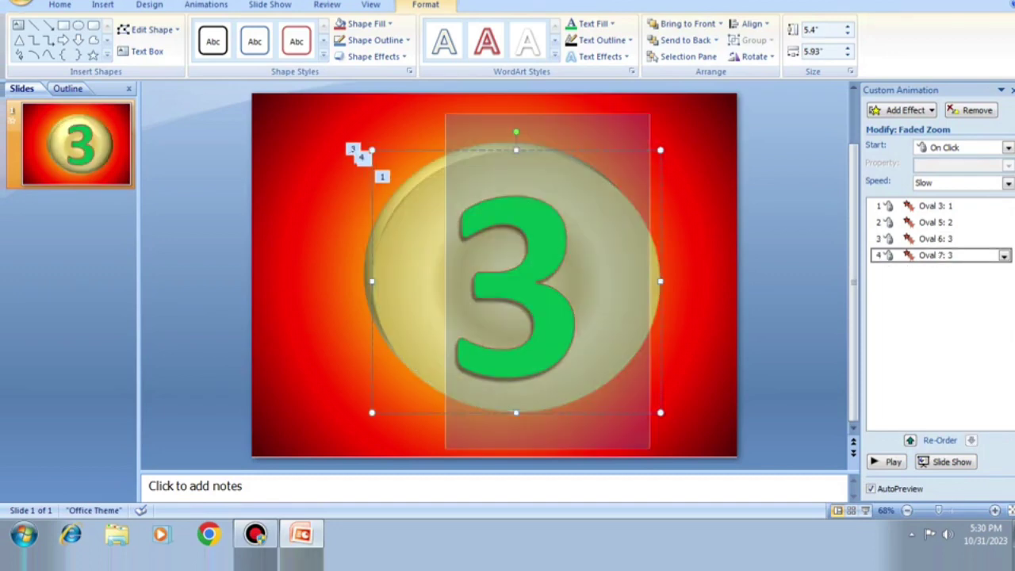
type("4")
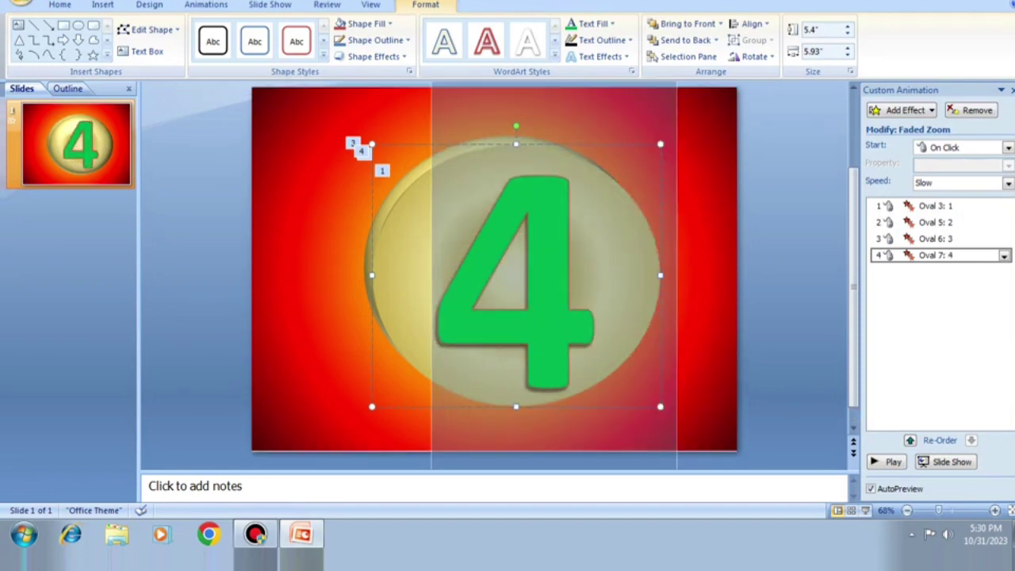
left_click(612, 24)
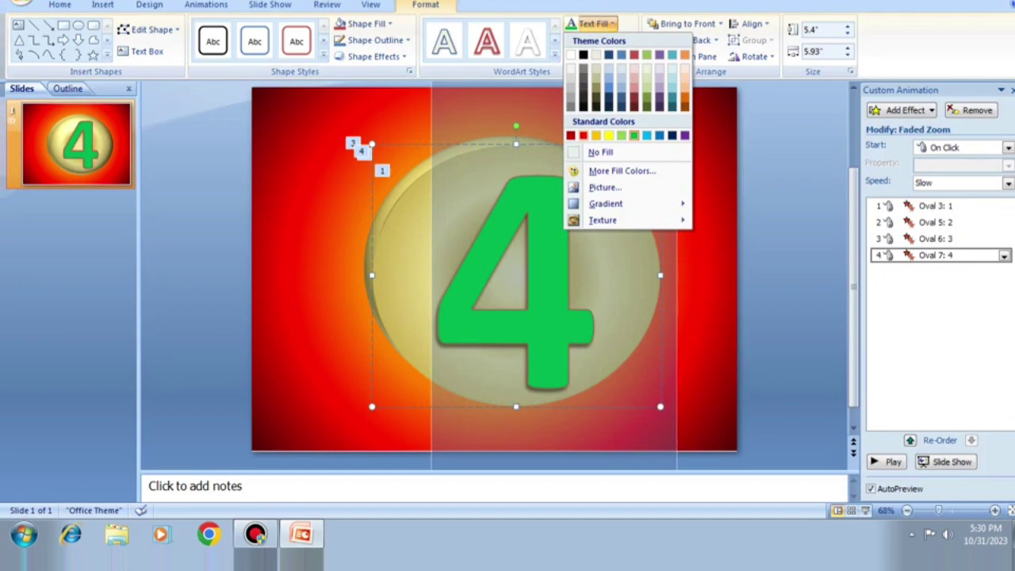
left_click(646, 135)
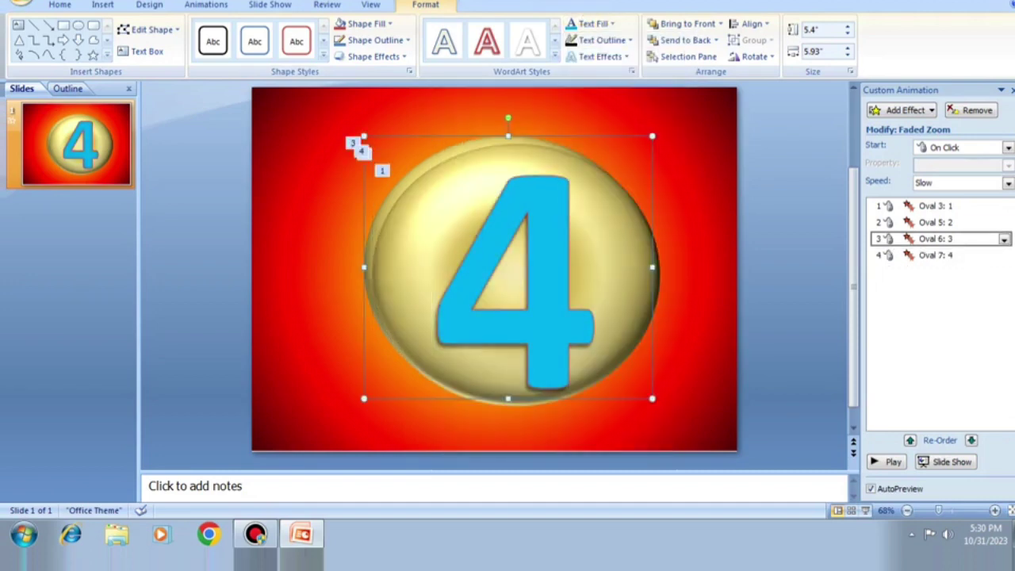
Step: Align the blue 4 coin over the stack, send it to the back, and duplicate it
key("Left")
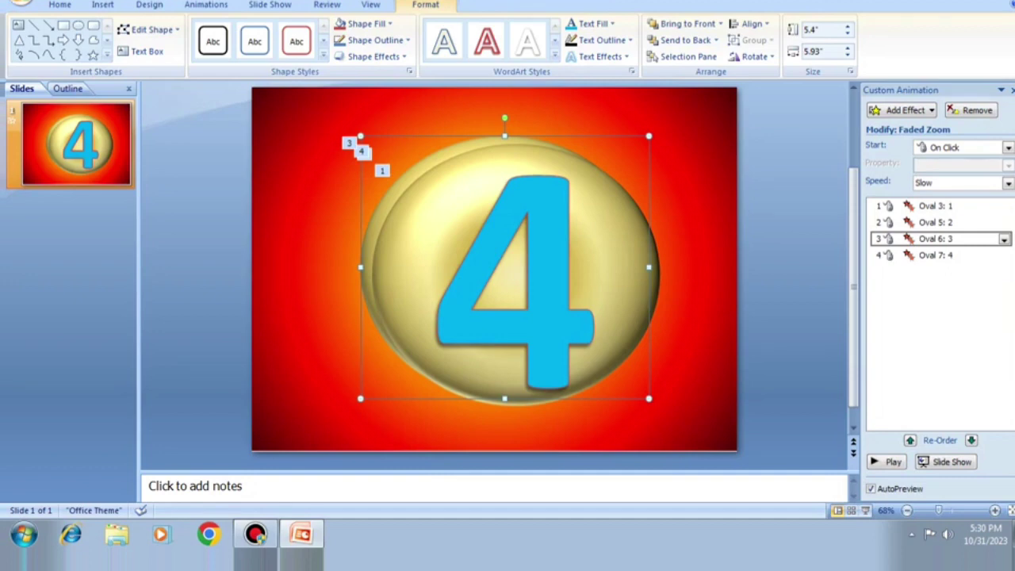
key("Right")
key("Escape")
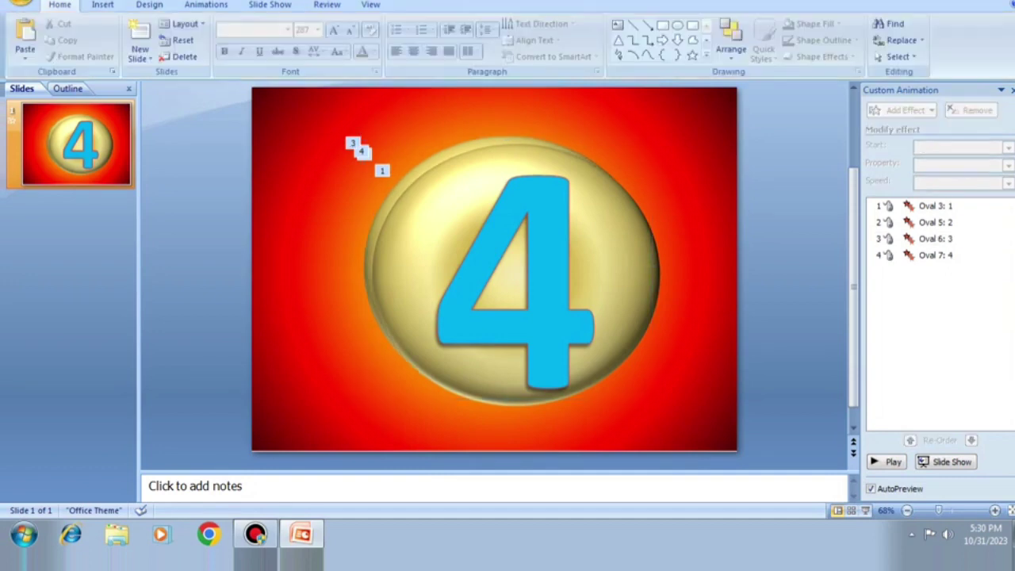
left_click(516, 276)
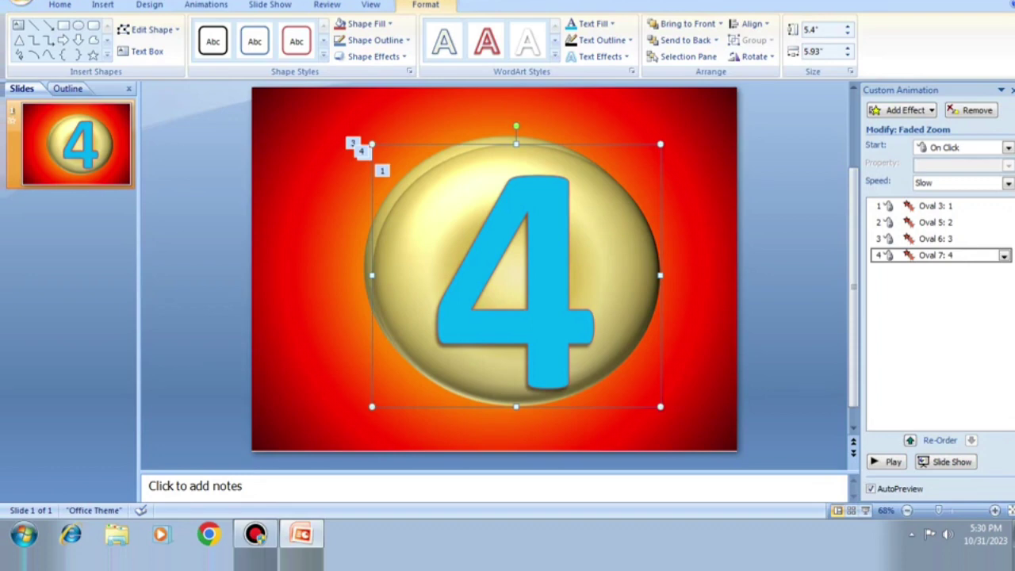
key("Escape")
left_click(516, 276)
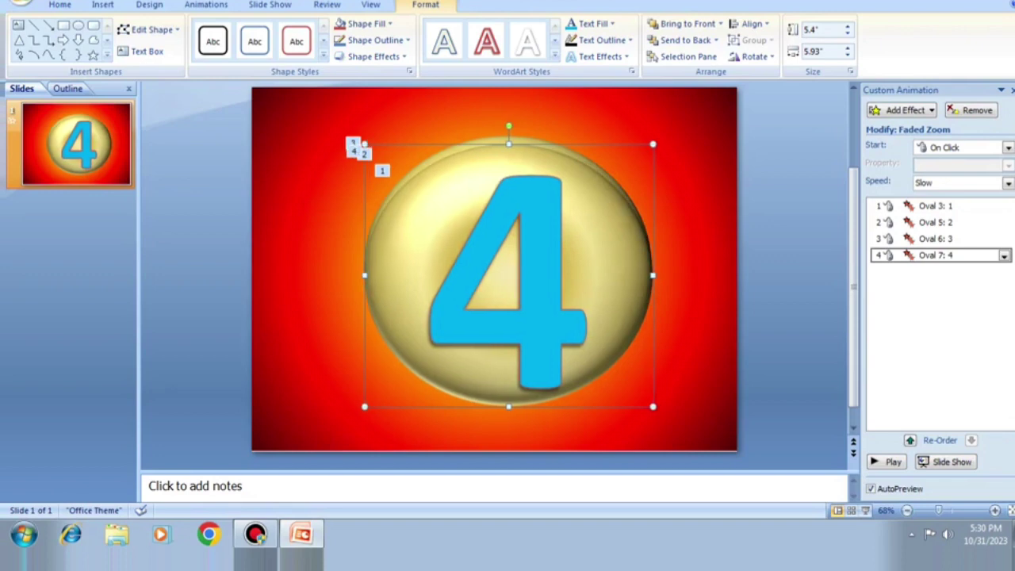
left_click_drag(515, 275, 504, 267)
key("Right")
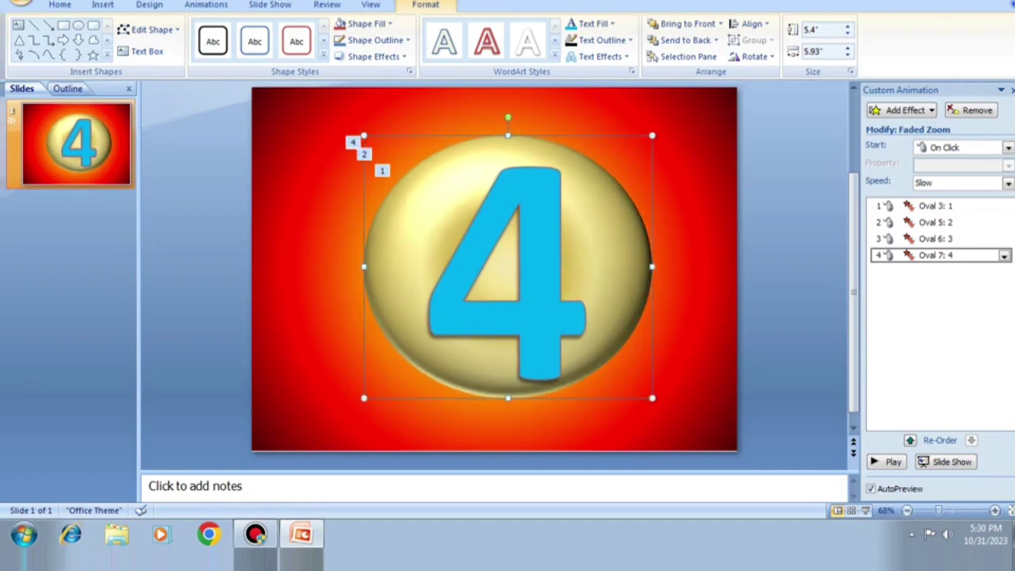
left_click(684, 40)
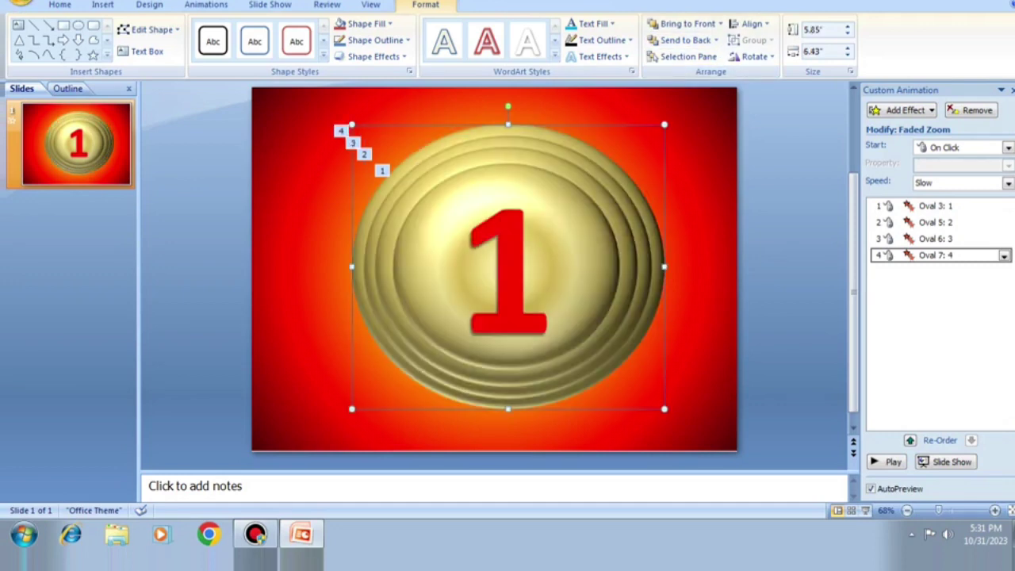
key("ctrl+v")
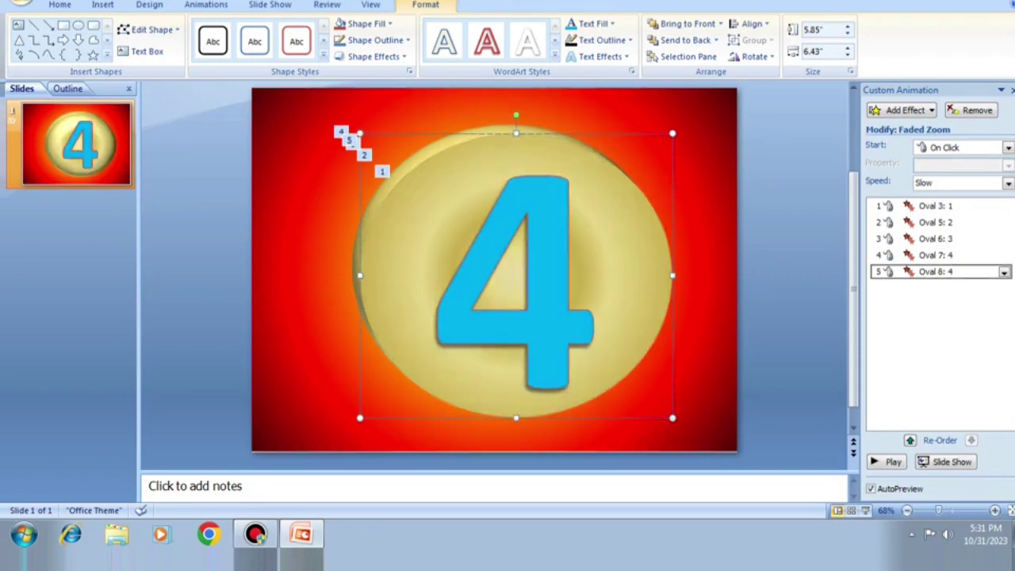
Step: Change the copied coin's digit to 5 and colour it purple
type("5")
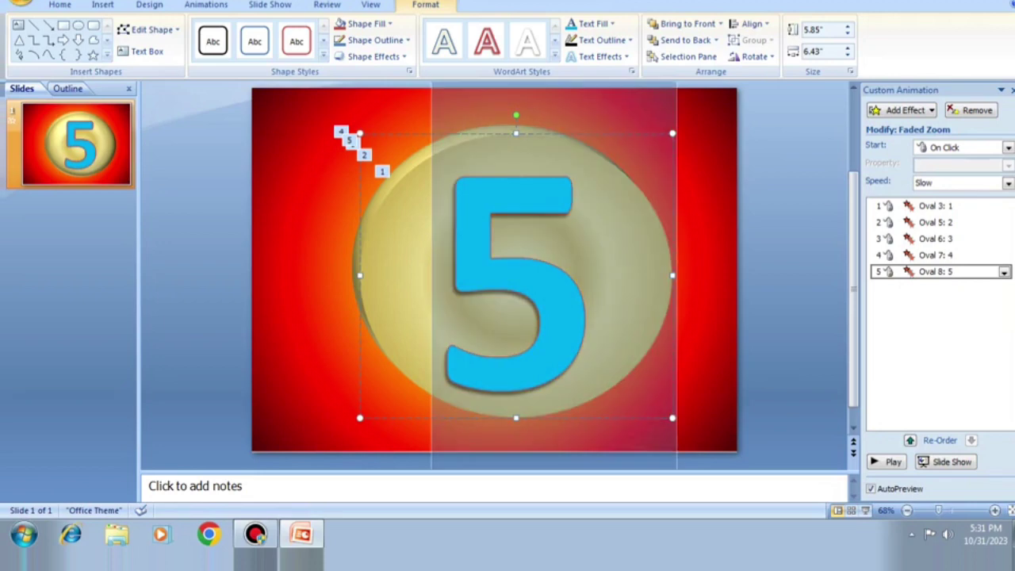
left_click(612, 23)
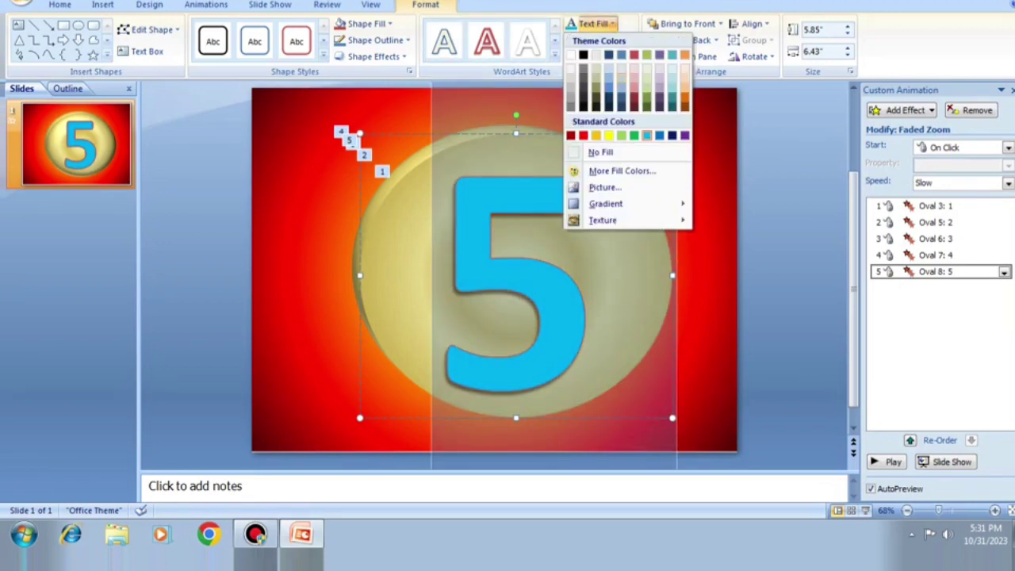
left_click(685, 135)
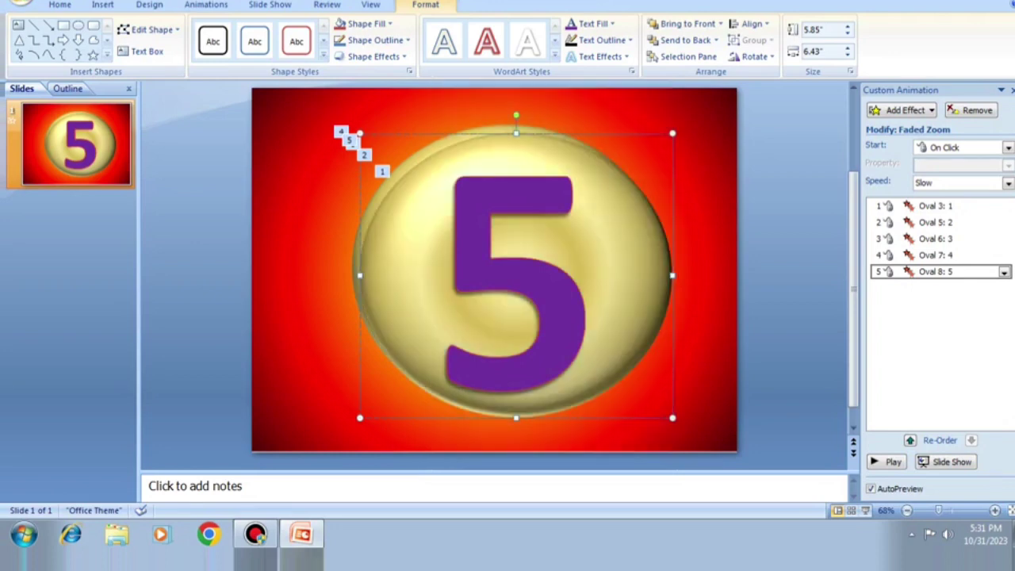
Step: Nudge the 5 coin up and left into line and send it to the back
key("Up")
key("Left")
key("Up")
key("Left")
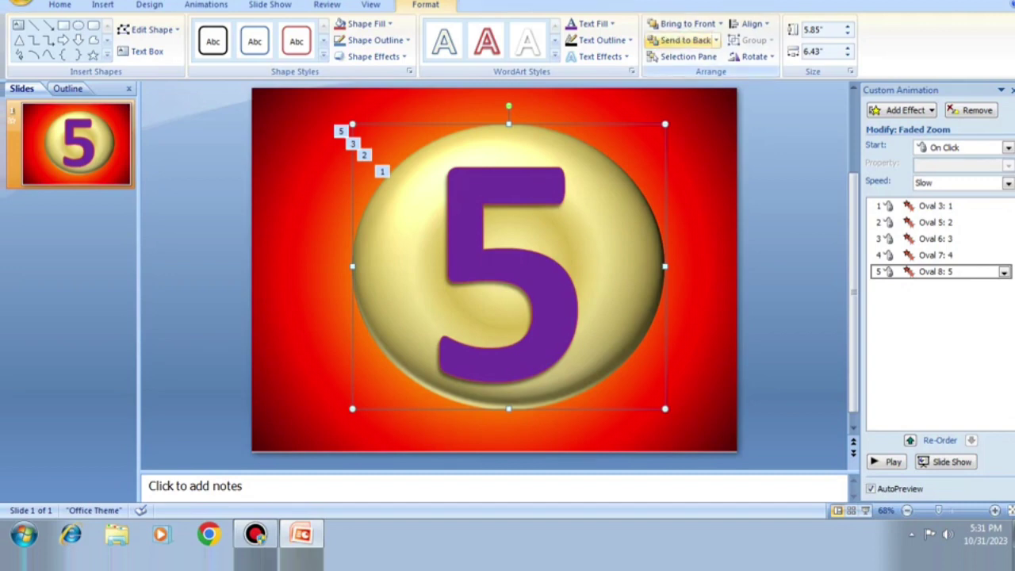
left_click(682, 40)
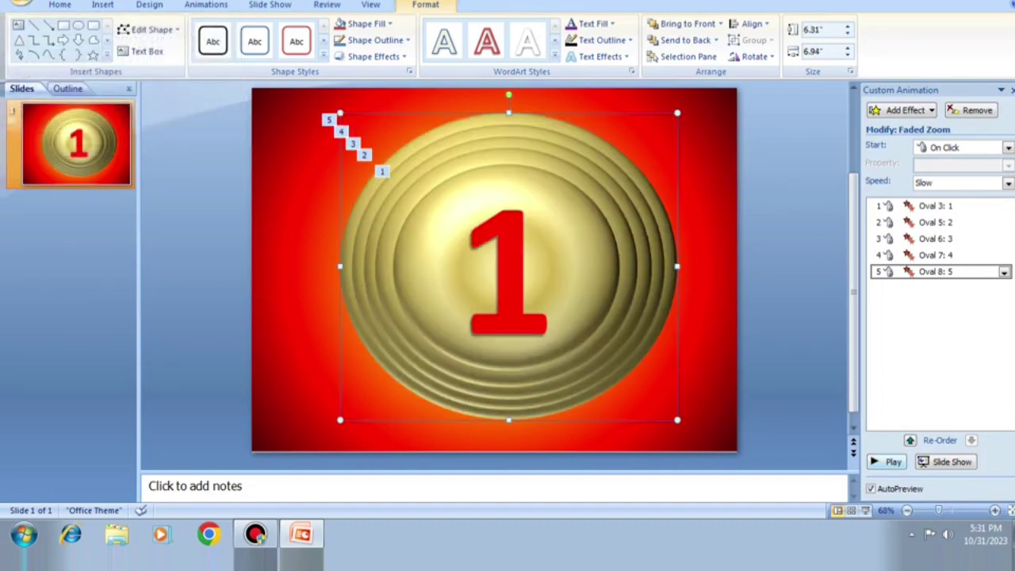
left_click(888, 462)
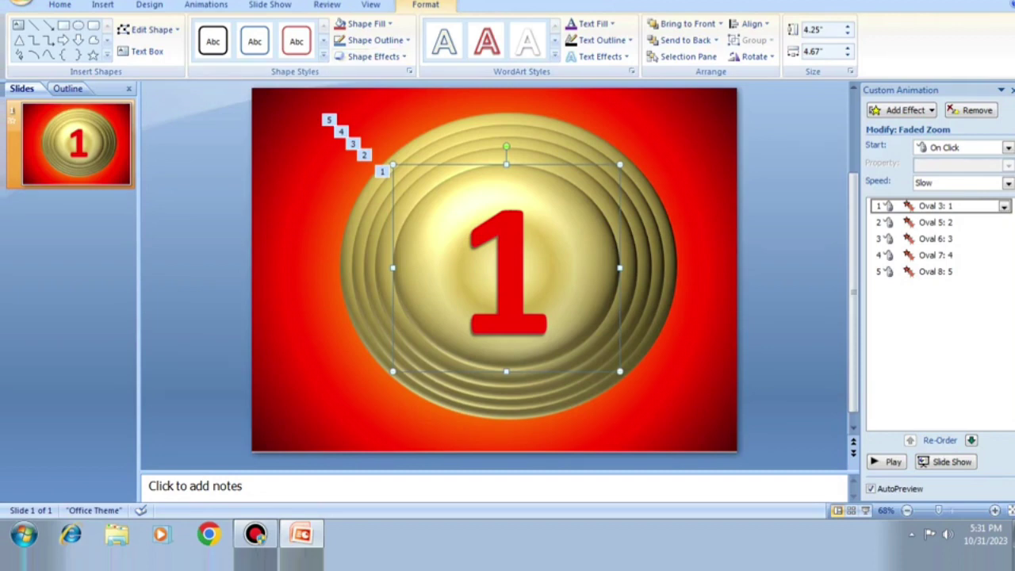
key("Escape")
left_click(936, 206)
left_click(936, 238)
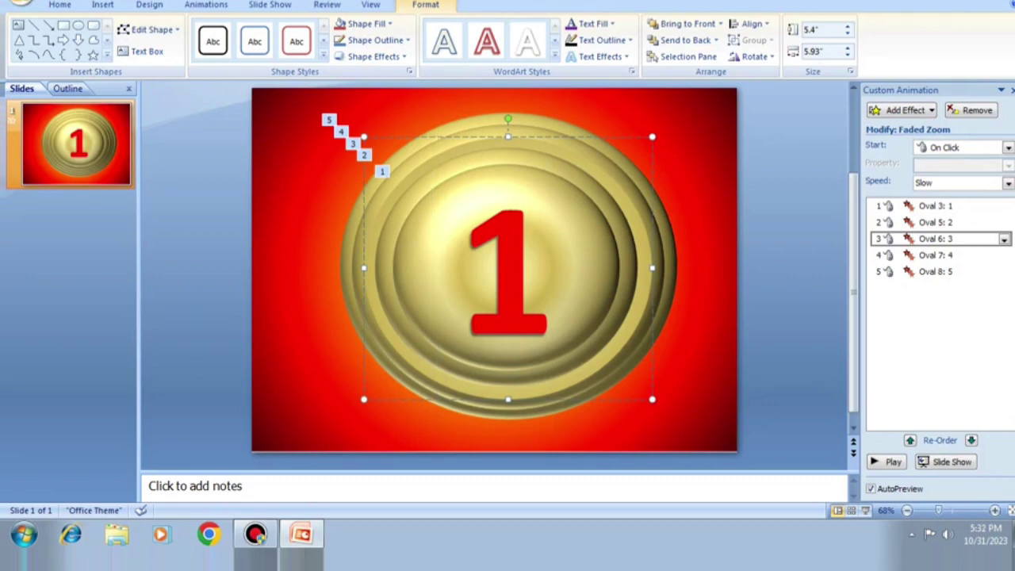
left_click(937, 271)
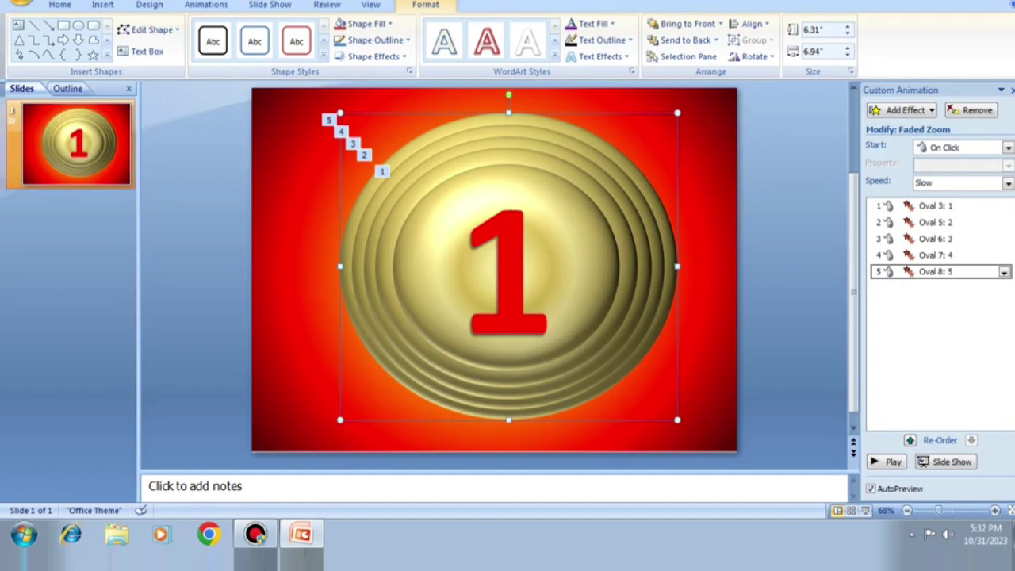
Step: Duplicate the 5 coin and type 'Thank', 'You', 'Watching' on three lines, fixing typos
key("ctrl+d")
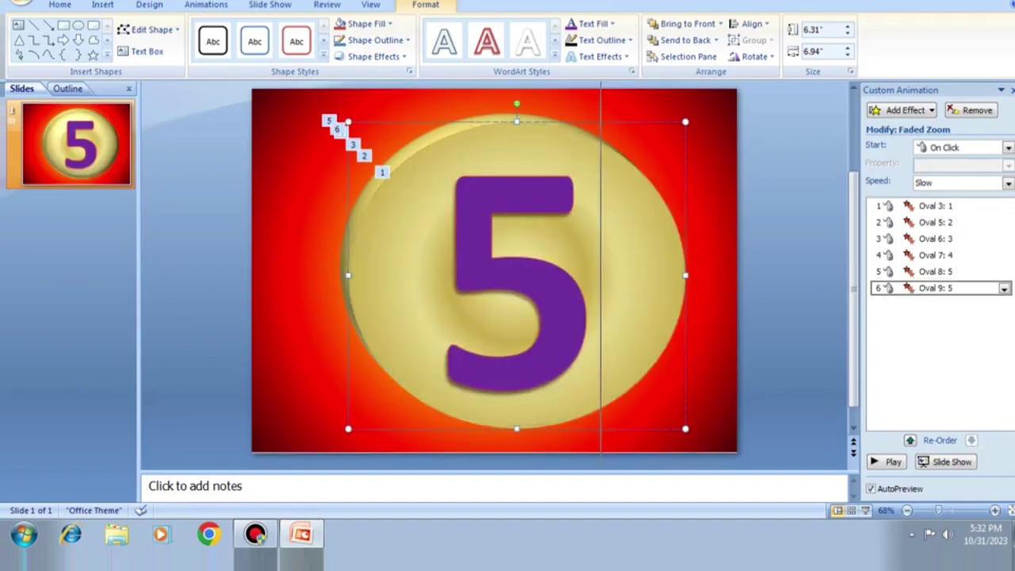
type("T")
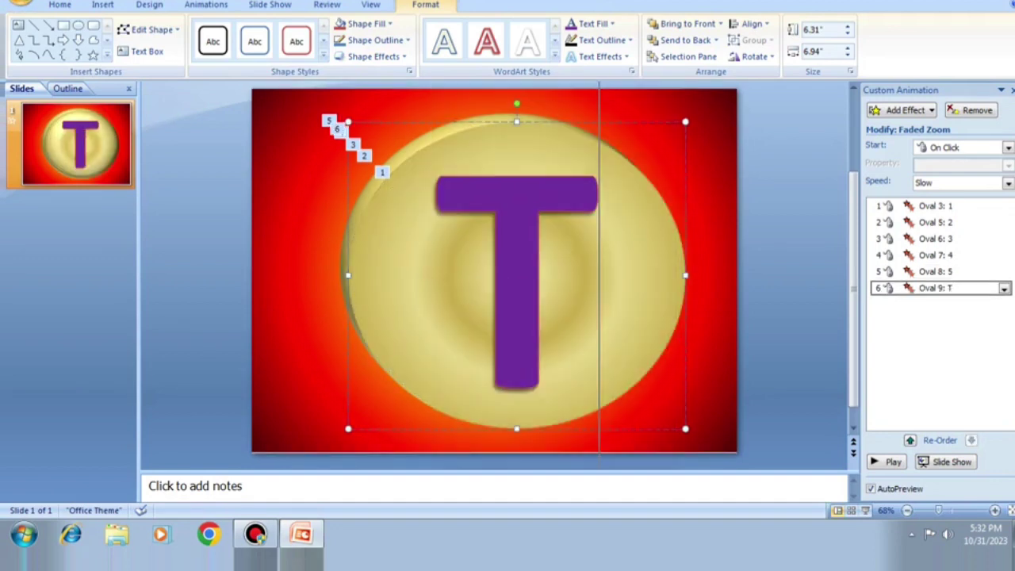
type("ha")
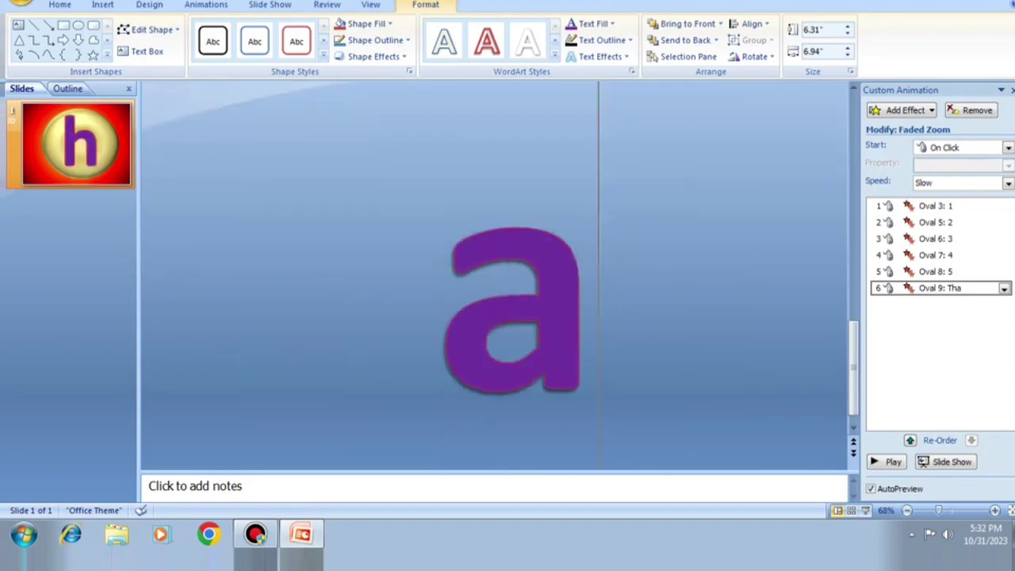
type("nk")
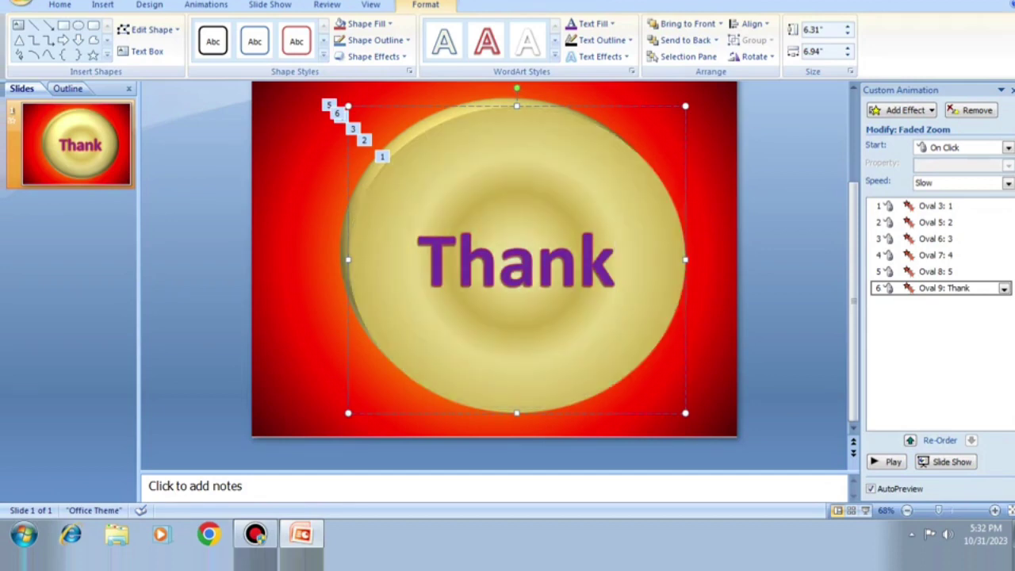
key("Return")
type("Y")
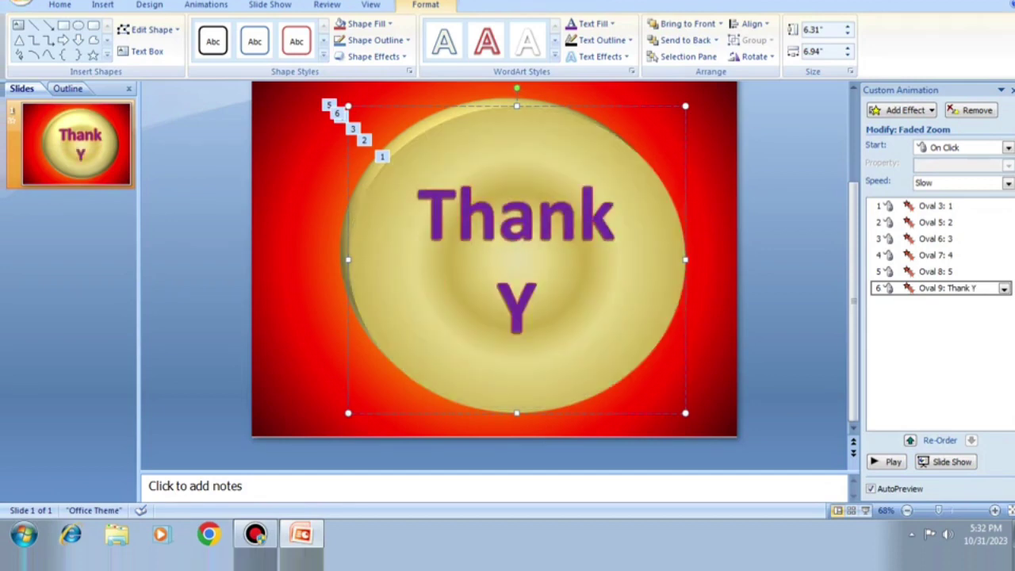
type("ou")
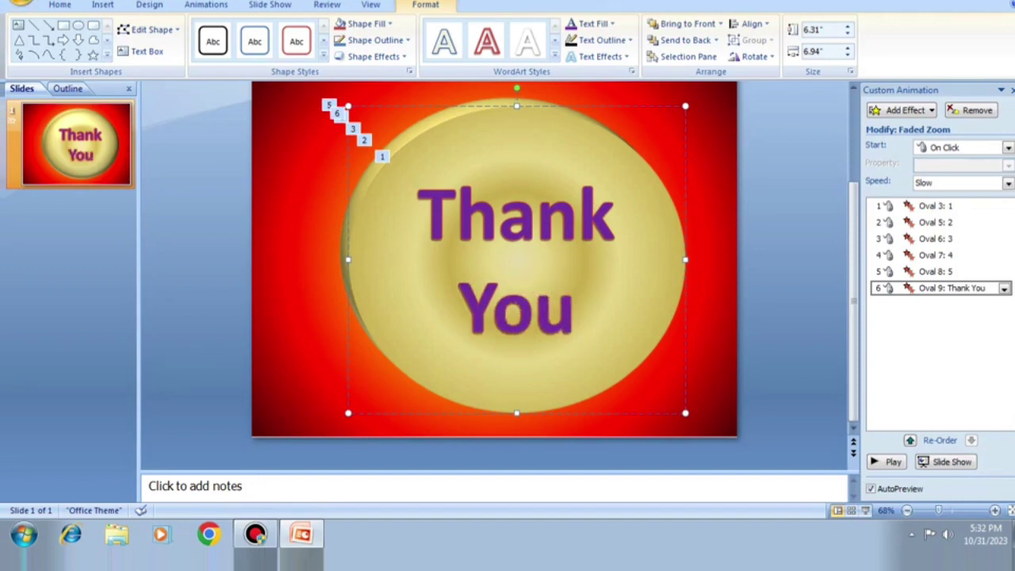
key("Return")
type("W")
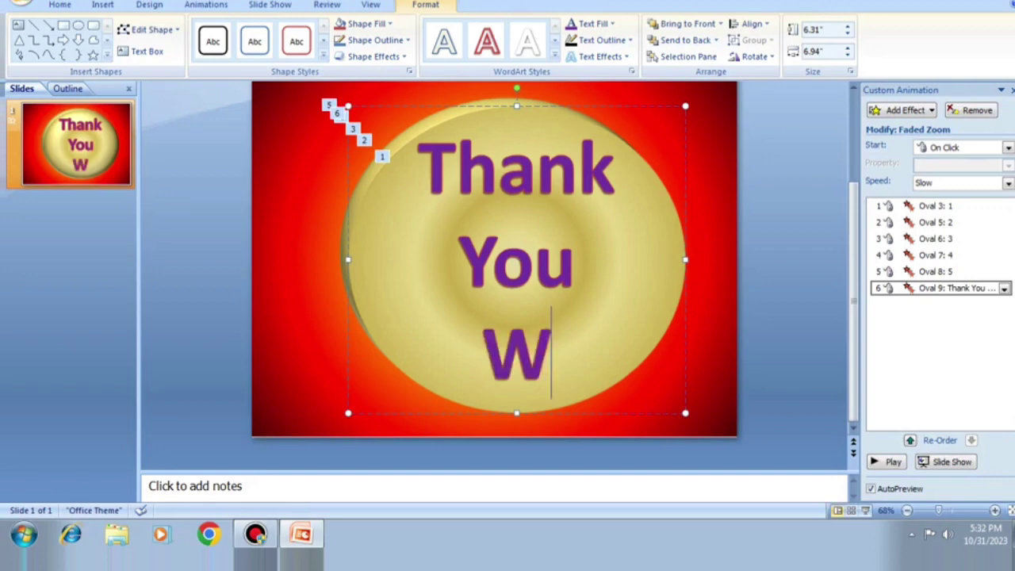
type("hac")
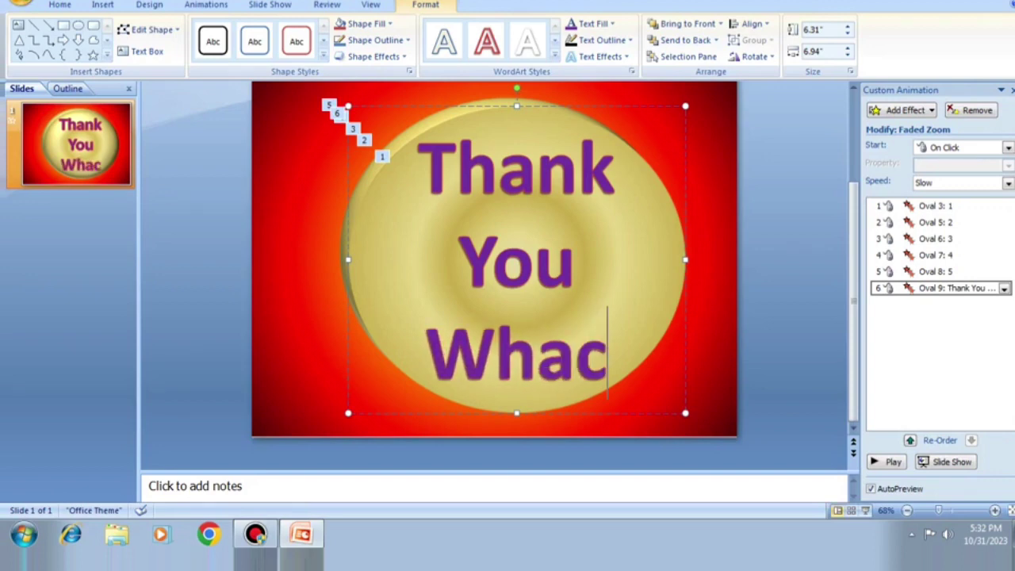
type("hing")
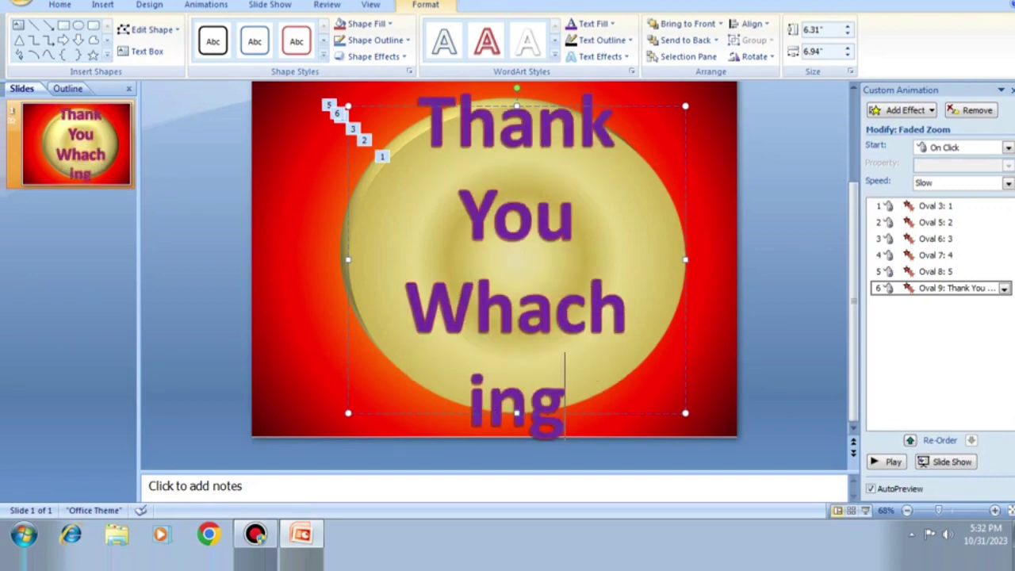
key("BackSpace")
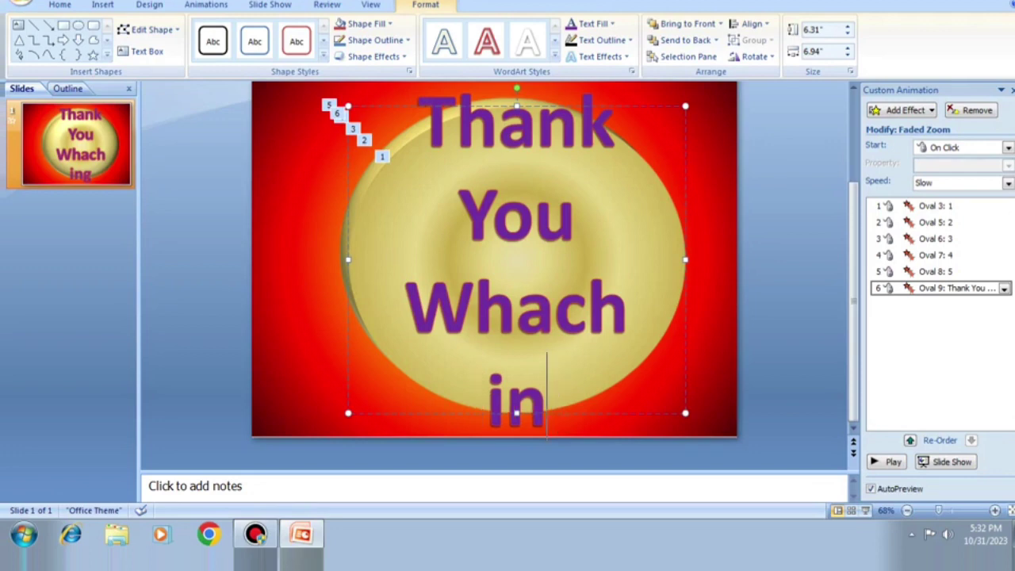
key("BackSpace")
key("BackSpace")
key("BackSpace")
key("BackSpace")
key("BackSpace")
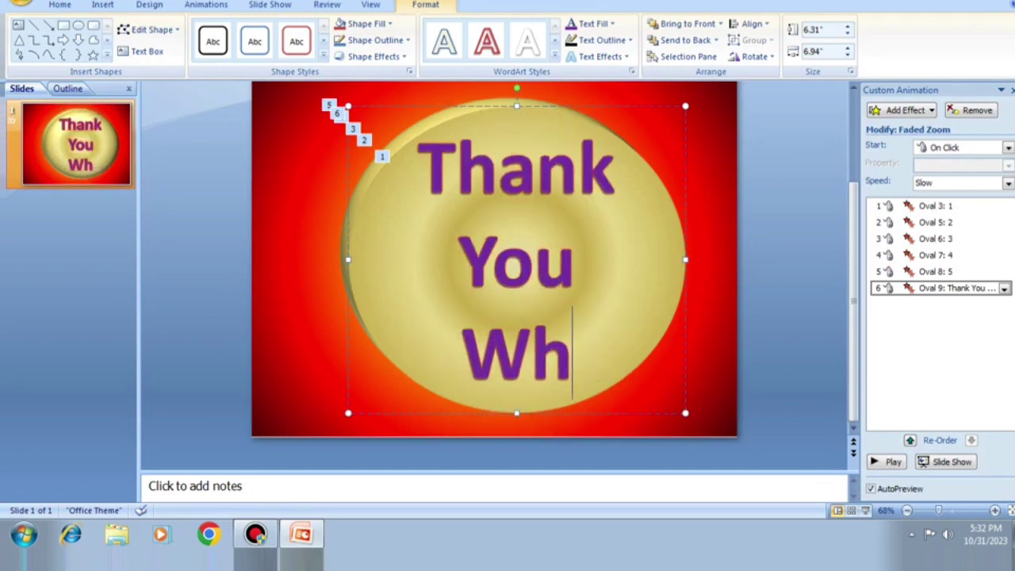
key("BackSpace")
type("achi")
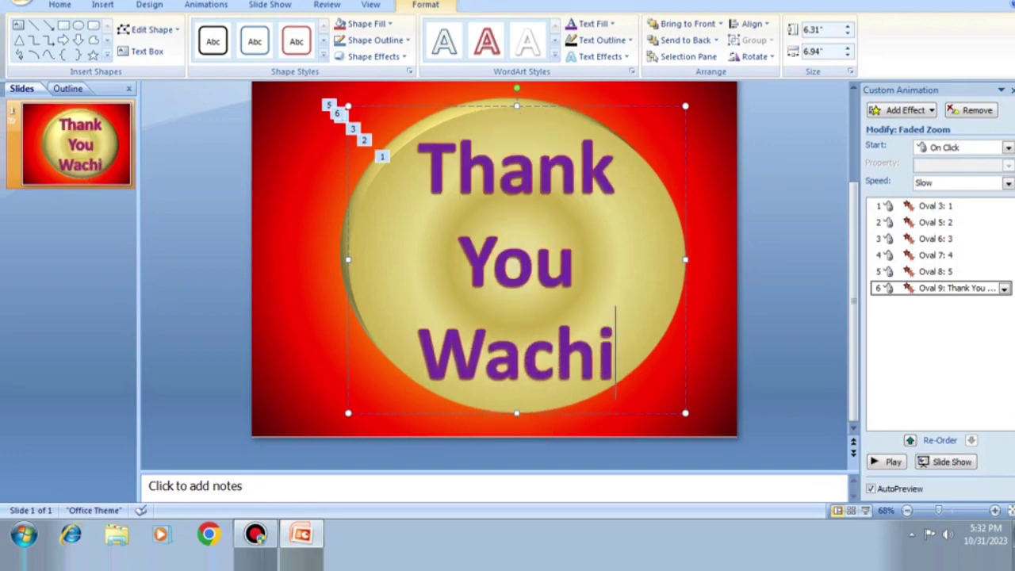
type("ng")
key("BackSpace")
key("BackSpace")
key("BackSpace")
key("BackSpace")
key("BackSpace")
type("t")
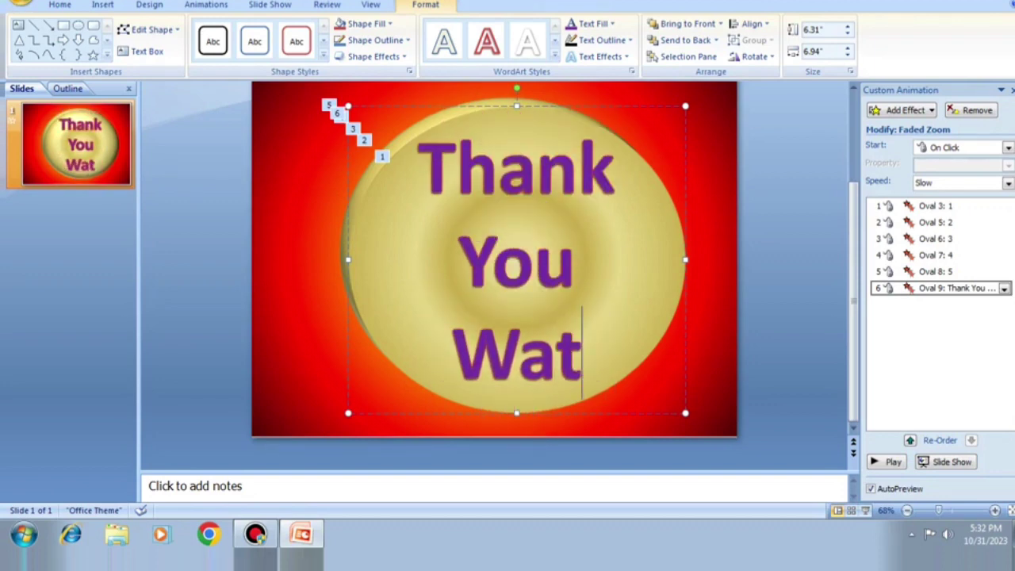
type("chin")
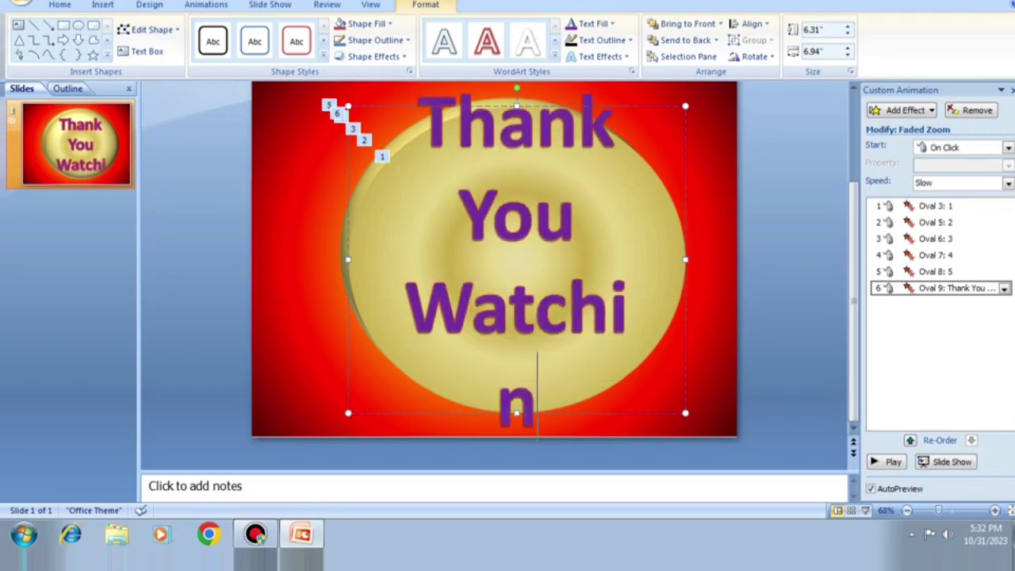
type("g")
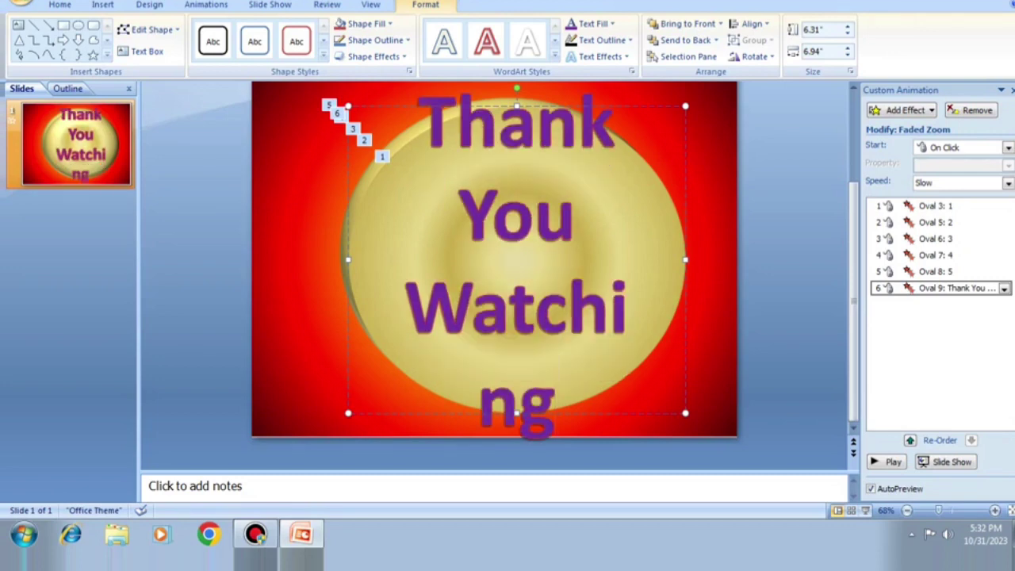
Step: Select all three lines and shrink the text so it fits inside the coin
key("shift+Left")
key("shift+Left")
key("shift+Left")
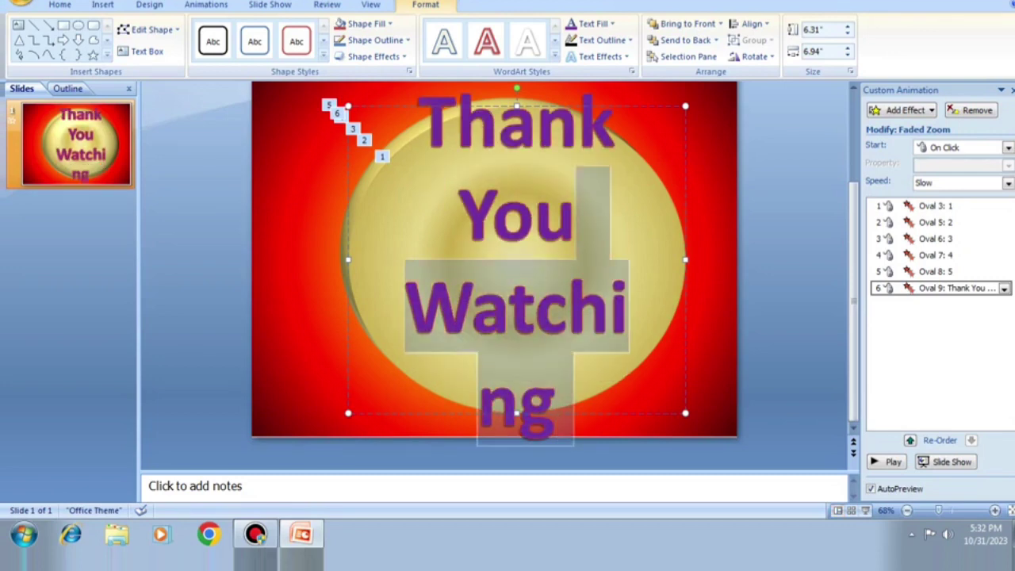
key("shift+Left")
key("shift+Left")
key("shift+Left")
key("shift+Left")
key("shift+Left")
key("shift+Left")
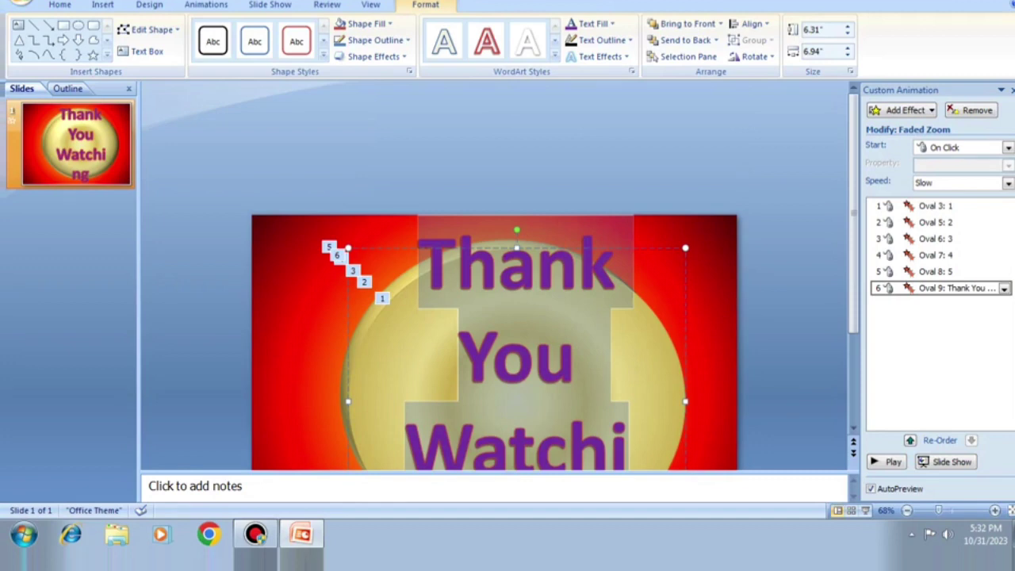
key("ctrl+bracketleft")
key("ctrl+bracketleft")
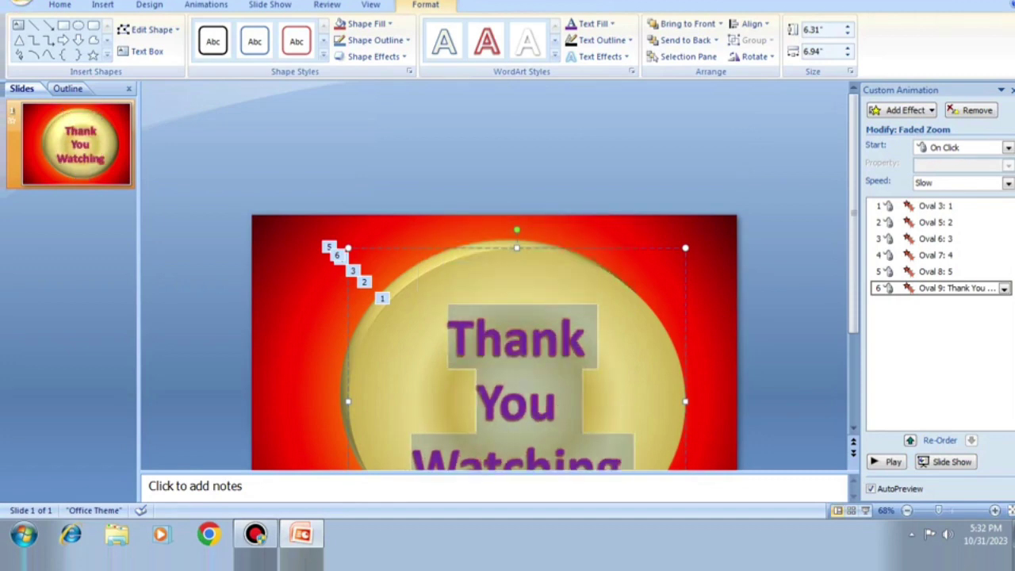
scroll(500, 301, "down", 1)
scroll(499, 302, "down", 1)
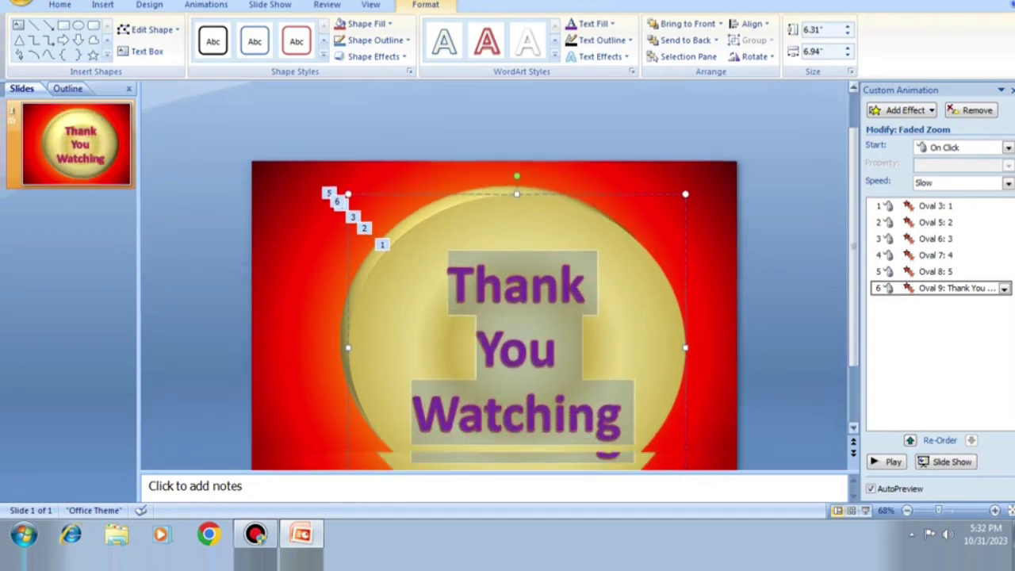
scroll(500, 302, "down", 1)
scroll(499, 302, "down", 1)
scroll(500, 301, "down", 1)
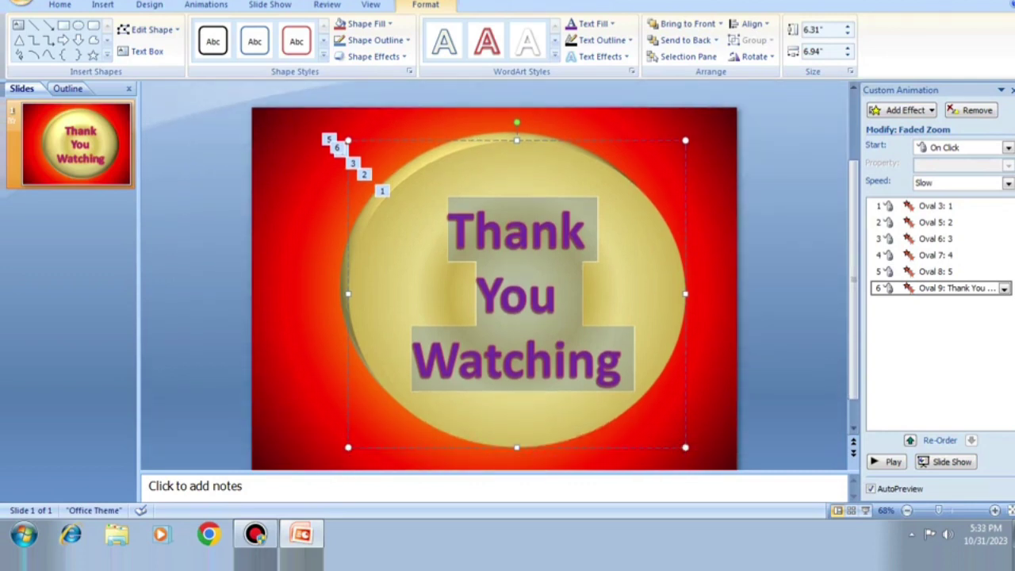
key("Escape")
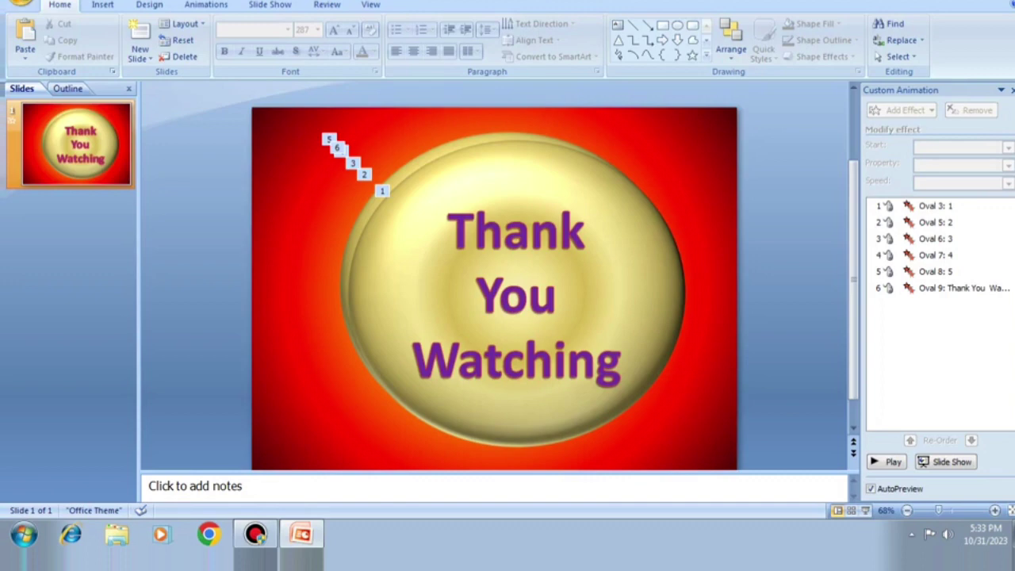
Step: Send the Thank You Watching coin to the back, enlarge it to 7.15 × 7.85 inches, and preview
left_click(952, 288)
left_click_drag(517, 293, 509, 285)
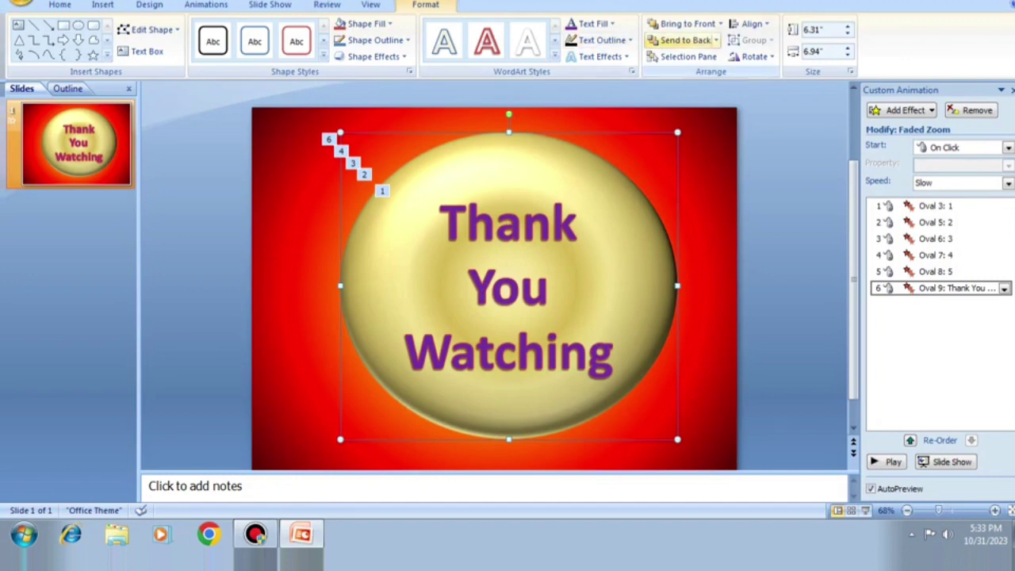
left_click(682, 39)
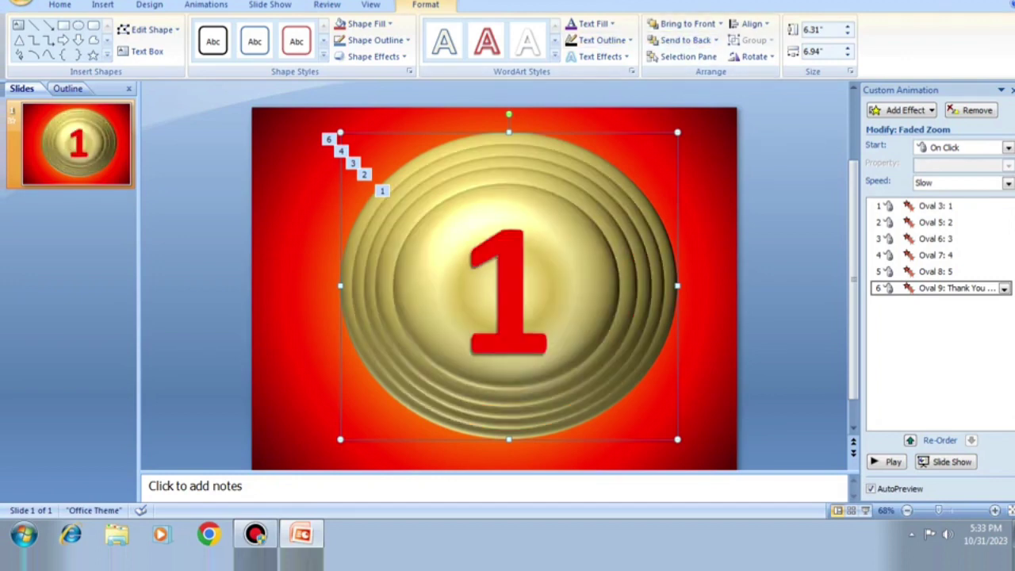
left_click_drag(678, 439, 700, 460)
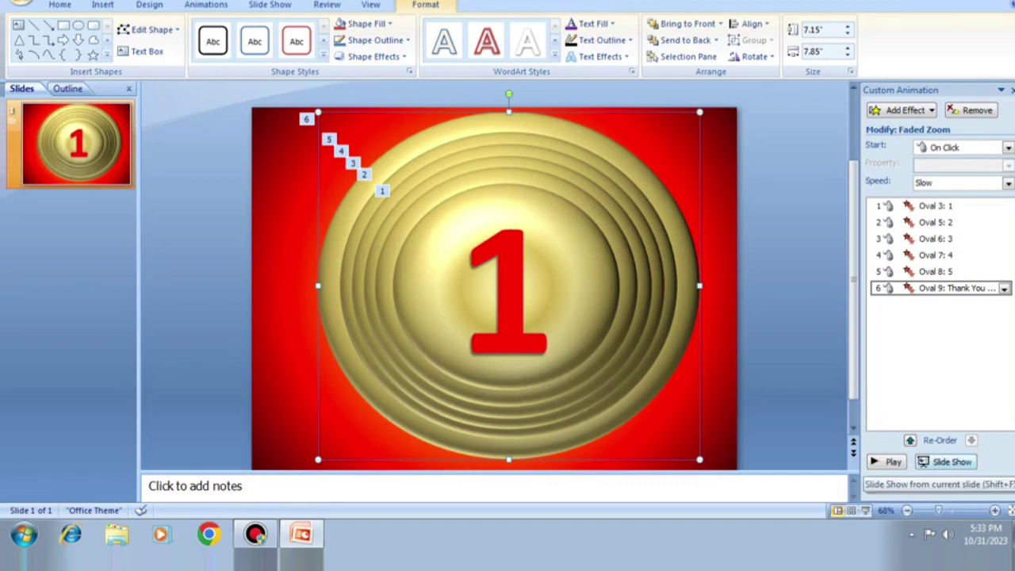
left_click(946, 463)
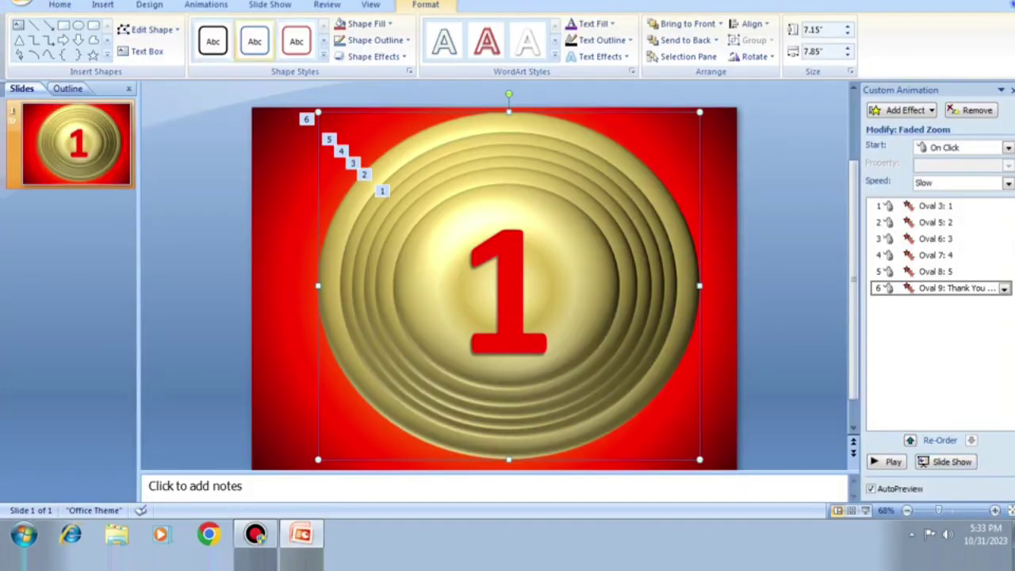
left_click(206, 4)
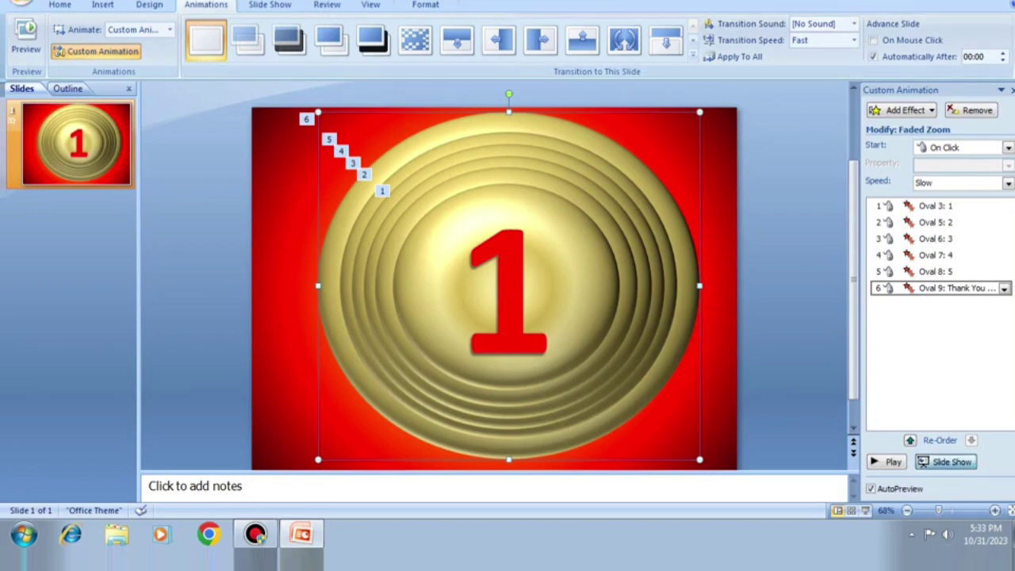
Step: Start the slide show from the Custom Animation pane to watch the numbered coins fade out
left_click(947, 461)
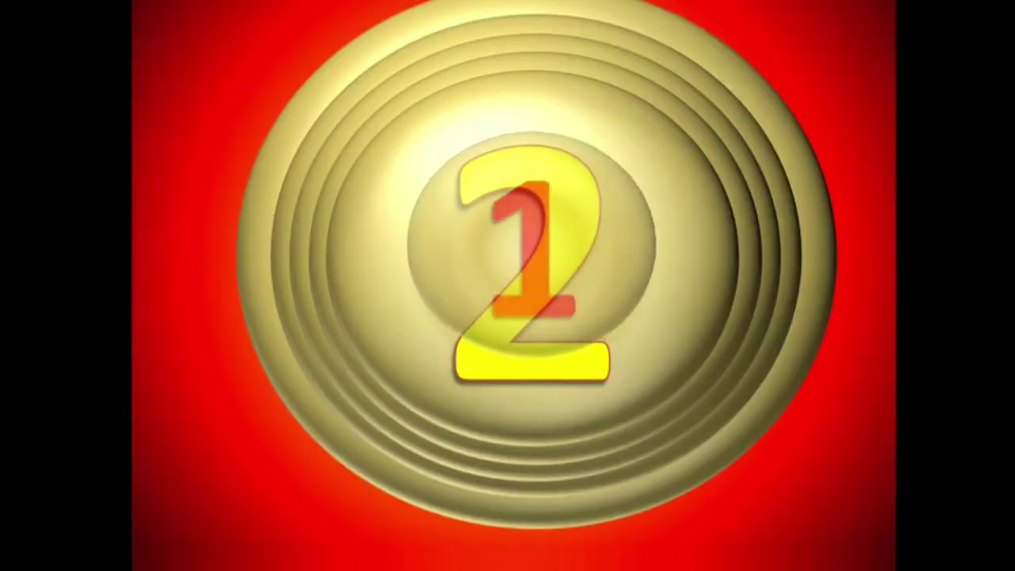